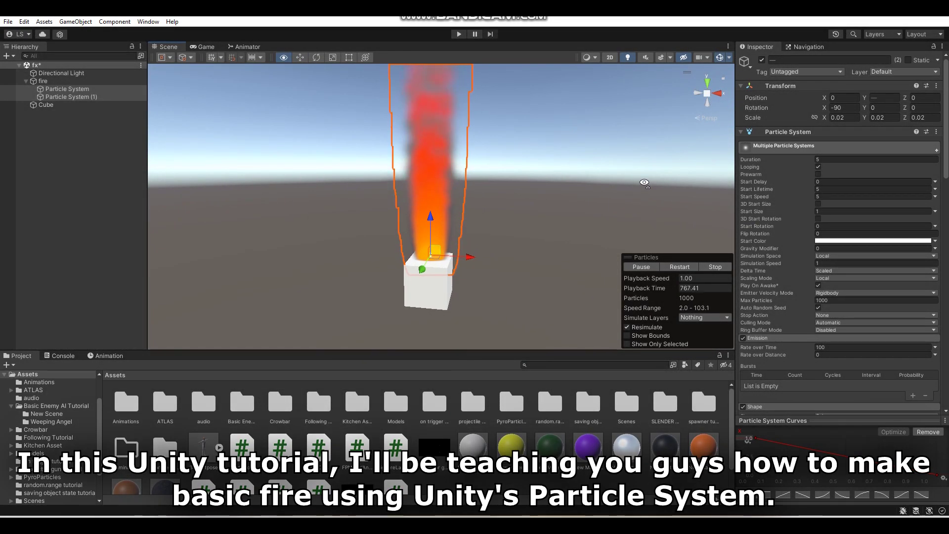
Orbit and zoom the view to look over the finished fire and the cube below it
{"action": "mouse_move", "coordinate": [645, 183]}
{"action": "right_mouse_down"}
{"action": "mouse_move", "coordinate": [644, 165]}
{"action": "mouse_move", "coordinate": [576, 213]}
{"action": "mouse_move", "coordinate": [539, 188]}
{"action": "right_mouse_up"}
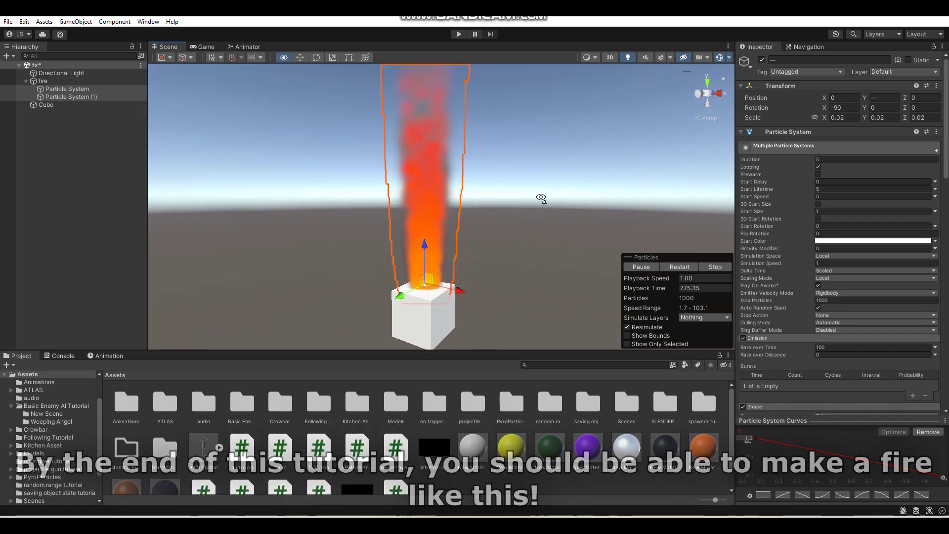
{"action": "mouse_move", "coordinate": [539, 188]}
{"action": "right_mouse_down"}
{"action": "mouse_move", "coordinate": [546, 278]}
{"action": "mouse_move", "coordinate": [548, 181]}
{"action": "right_mouse_up"}
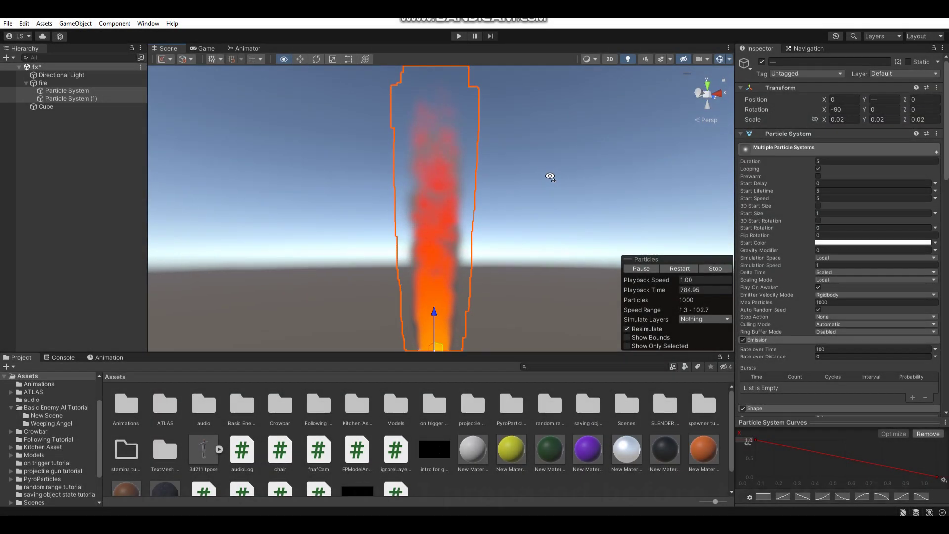
{"action": "mouse_move", "coordinate": [547, 202]}
{"action": "right_mouse_down"}
{"action": "mouse_move", "coordinate": [544, 182]}
{"action": "mouse_move", "coordinate": [509, 176]}
{"action": "mouse_move", "coordinate": [511, 248]}
{"action": "mouse_move", "coordinate": [518, 212]}
{"action": "mouse_move", "coordinate": [543, 196]}
{"action": "right_mouse_up"}
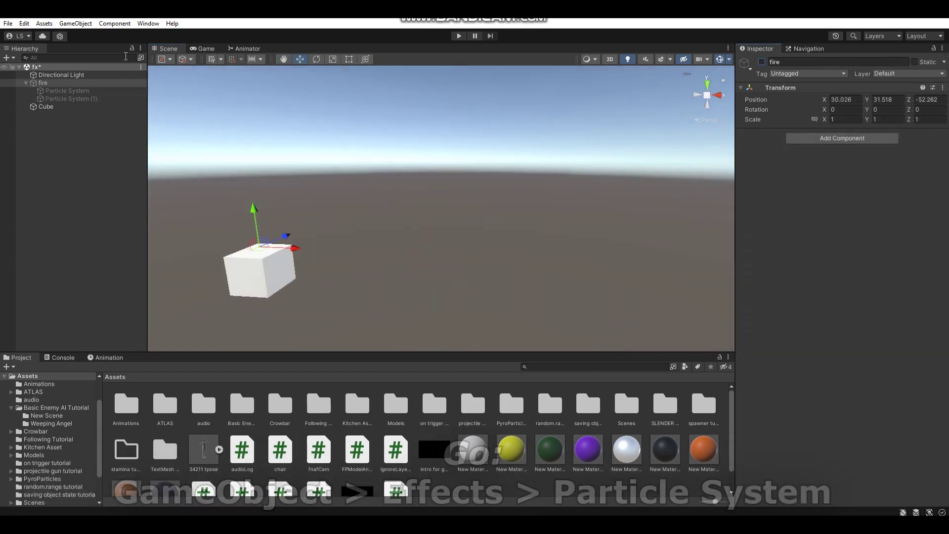
Add a new Particle System to the scene from GameObject > Effects
{"action": "left_click", "coordinate": [85, 24]}
{"action": "mouse_move", "coordinate": [166, 82]}
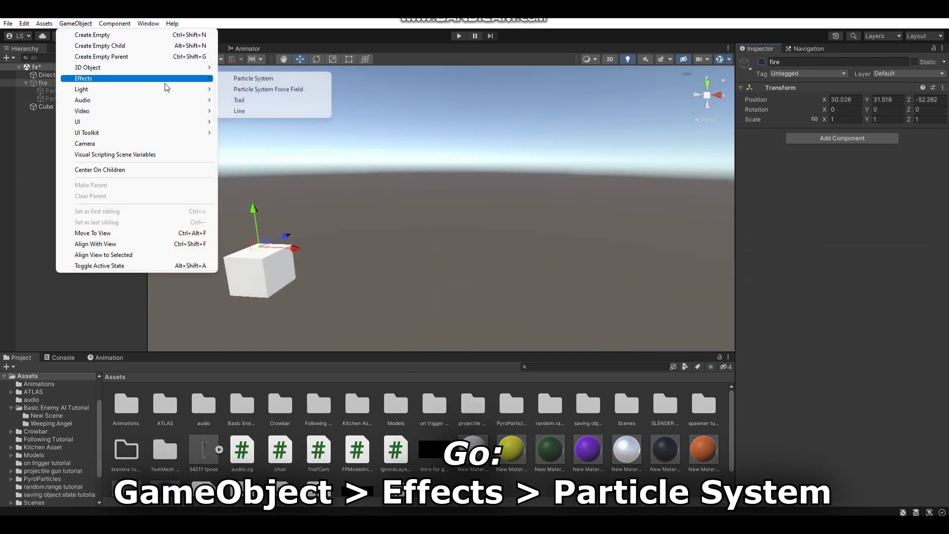
{"action": "left_click", "coordinate": [258, 81]}
{"action": "mouse_move", "coordinate": [319, 131]}
{"action": "left_mouse_down", "text": "alt"}
{"action": "mouse_move", "coordinate": [452, 226]}
{"action": "mouse_move", "coordinate": [433, 115]}
{"action": "mouse_move", "coordinate": [433, 219]}
{"action": "mouse_move", "coordinate": [441, 220]}
{"action": "left_mouse_up", "text": "alt"}
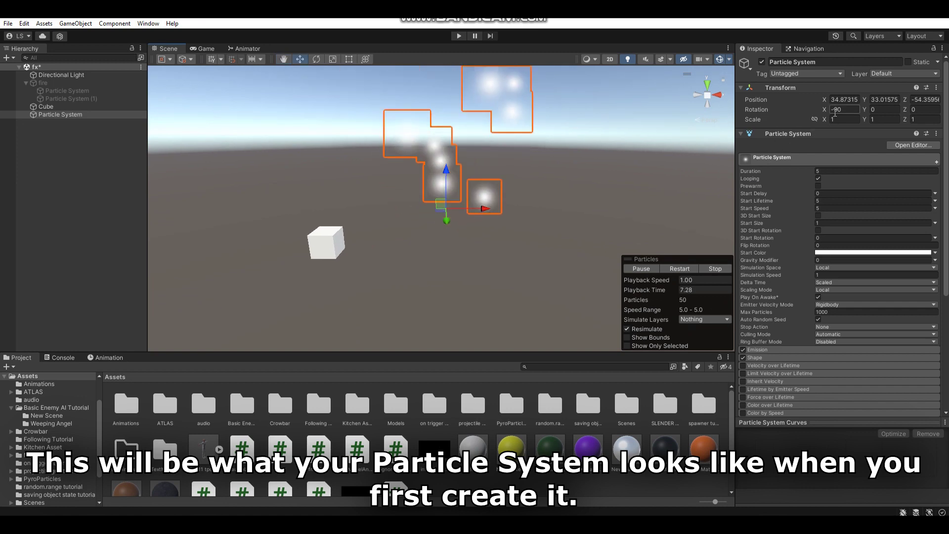
Scale the new particle system down to 0.4 on X, Y and Z
{"action": "left_click", "coordinate": [838, 119]}
{"action": "type", "text": ".4"}
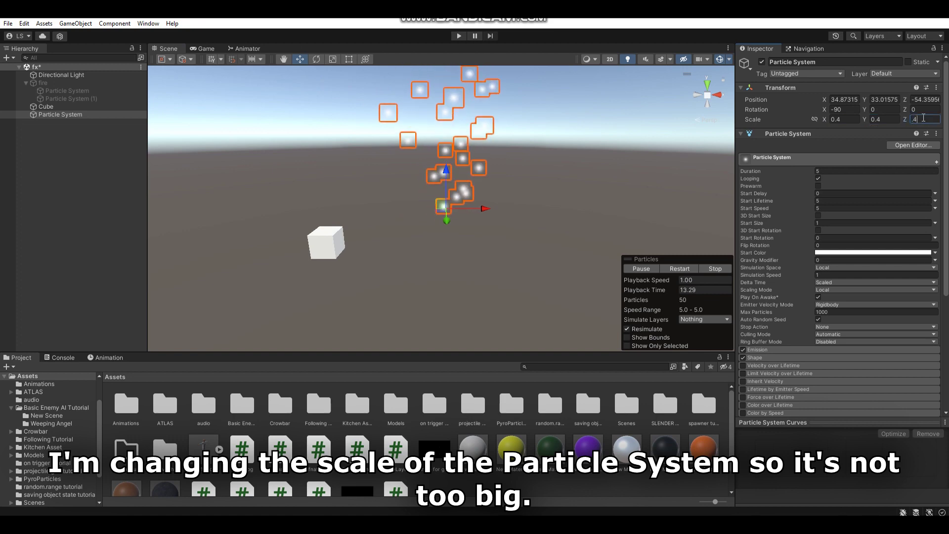
{"action": "mouse_move", "coordinate": [493, 158]}
{"action": "left_mouse_down", "text": "alt"}
{"action": "mouse_move", "coordinate": [495, 68]}
{"action": "mouse_move", "coordinate": [488, 156]}
{"action": "left_mouse_up", "text": "alt"}
{"action": "scroll", "coordinate": [763, 194], "scroll_direction": "down", "scroll_amount": 5}
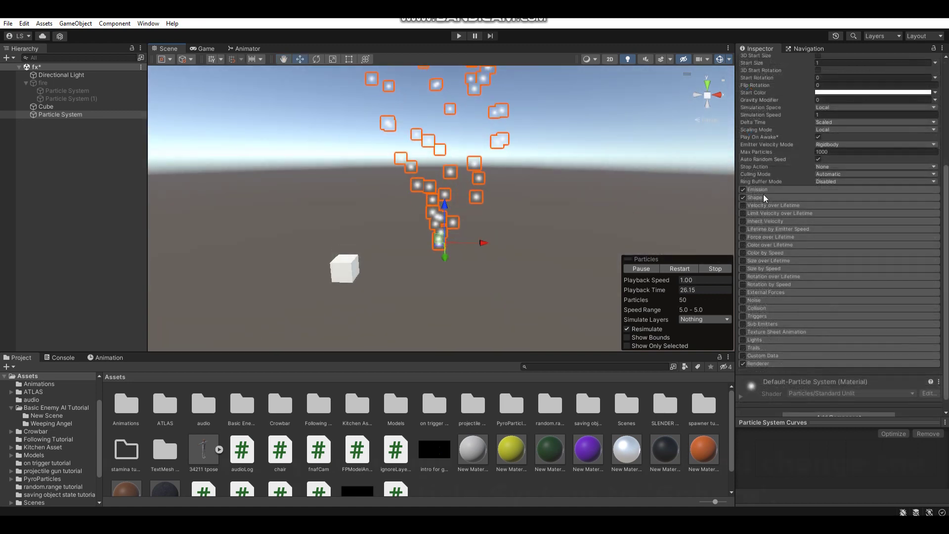
Set the particle system's emitter Shape to Sphere
{"action": "left_click", "coordinate": [763, 194]}
{"action": "left_click", "coordinate": [819, 207]}
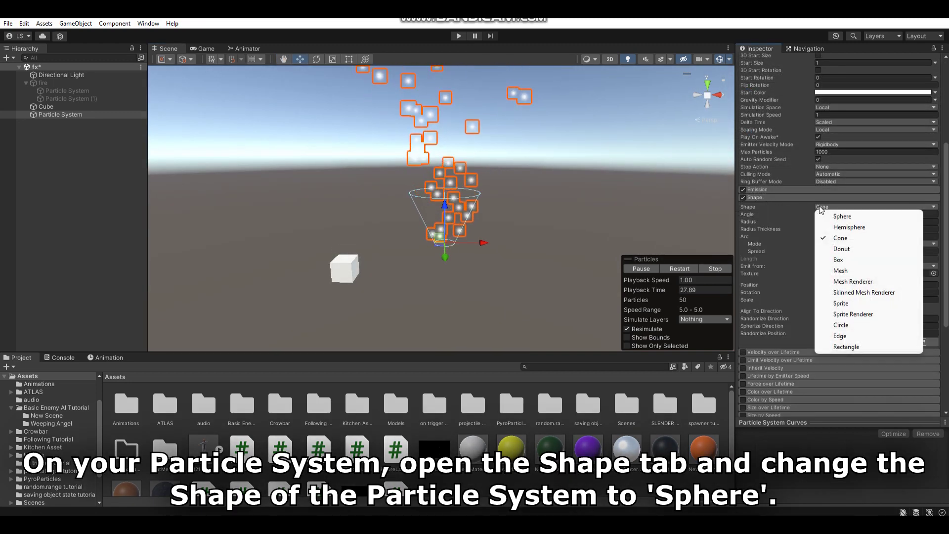
{"action": "left_click", "coordinate": [829, 216]}
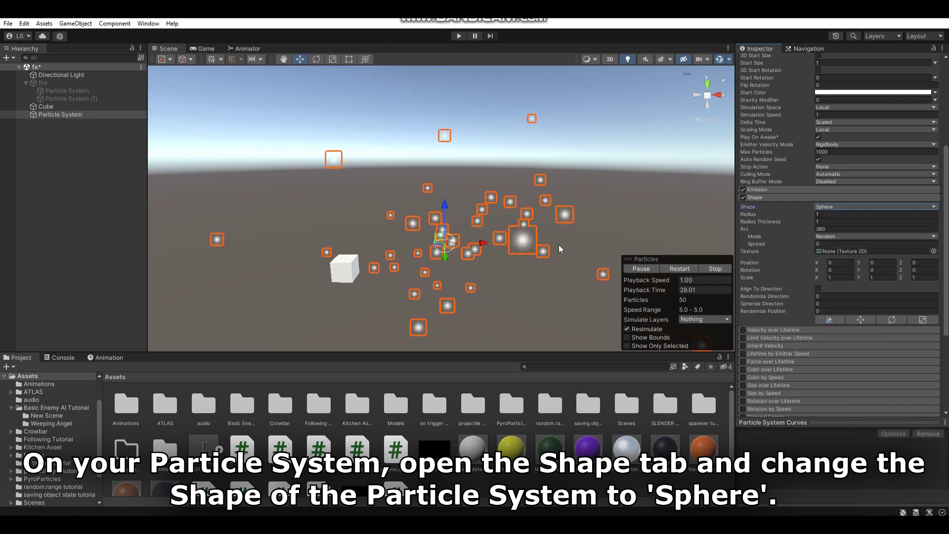
{"action": "left_click_drag", "start_coordinate": [563, 237], "coordinate": [530, 204], "text": "alt"}
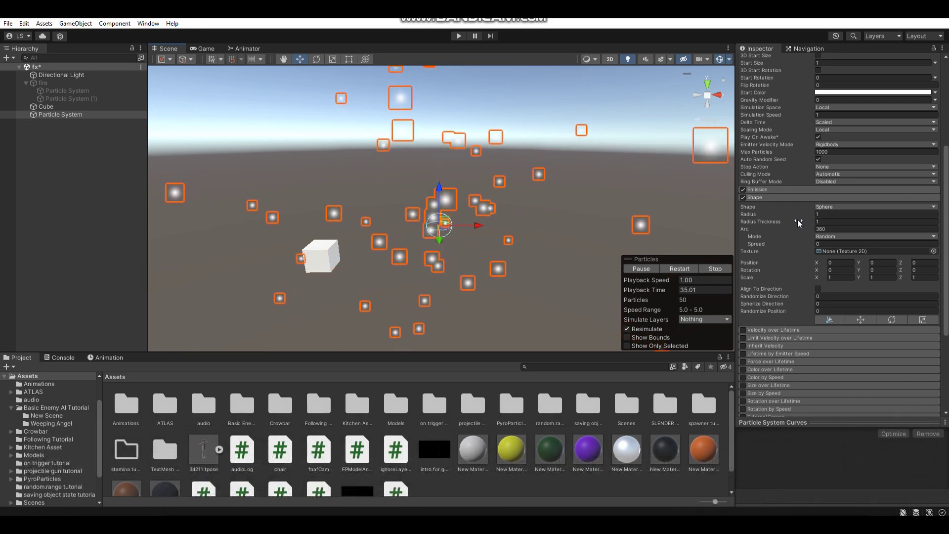
Enable Force over Lifetime with a Z force of 15 to push particles upward
{"action": "scroll", "coordinate": [764, 295], "scroll_direction": "down", "scroll_amount": 3}
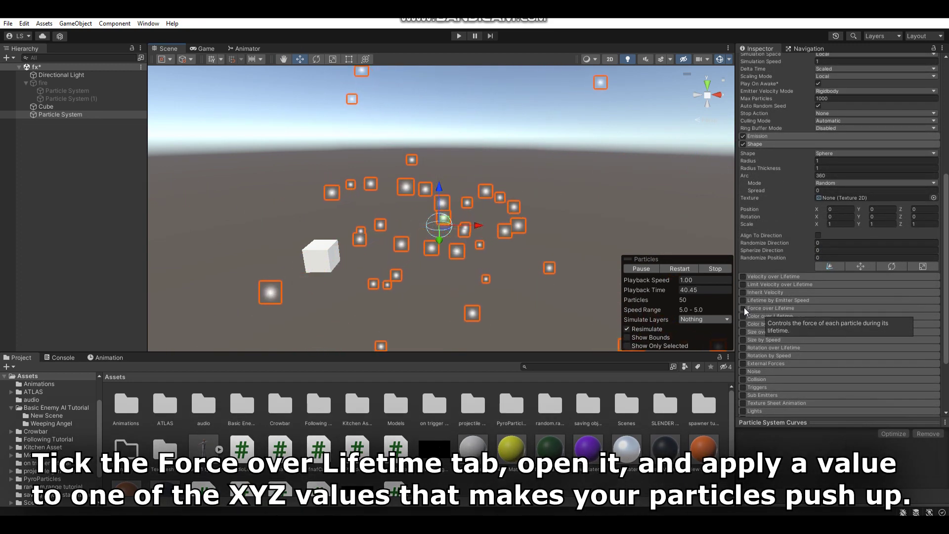
{"action": "left_click", "coordinate": [743, 308]}
{"action": "left_click", "coordinate": [756, 309]}
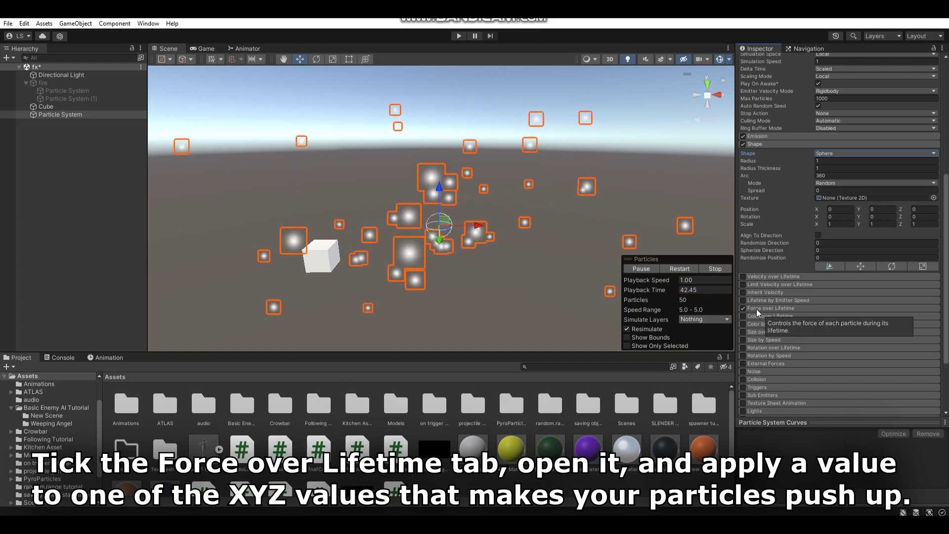
{"action": "left_click", "coordinate": [880, 319]}
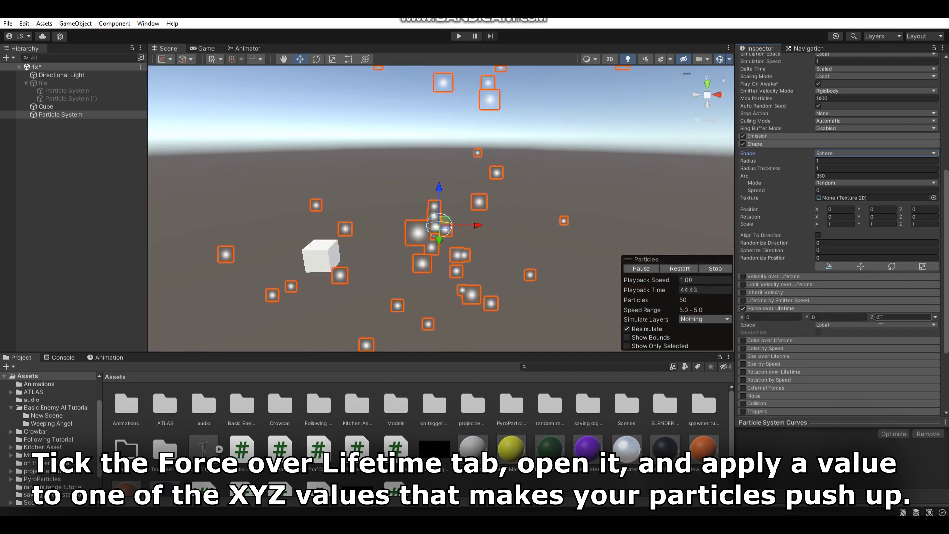
{"action": "type", "text": "15"}
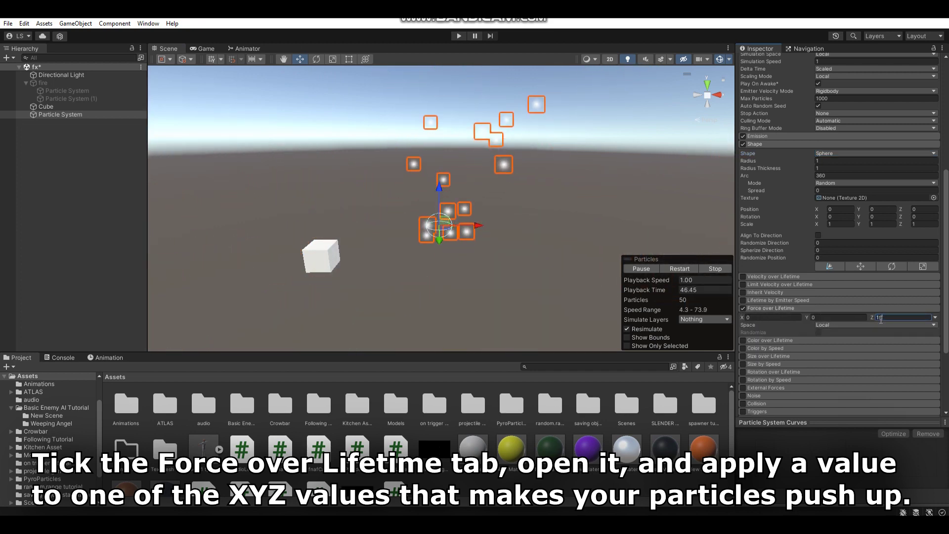
{"action": "mouse_move", "coordinate": [541, 199]}
{"action": "right_mouse_down"}
{"action": "mouse_move", "coordinate": [539, 144]}
{"action": "mouse_move", "coordinate": [537, 213]}
{"action": "mouse_move", "coordinate": [521, 185]}
{"action": "right_mouse_up"}
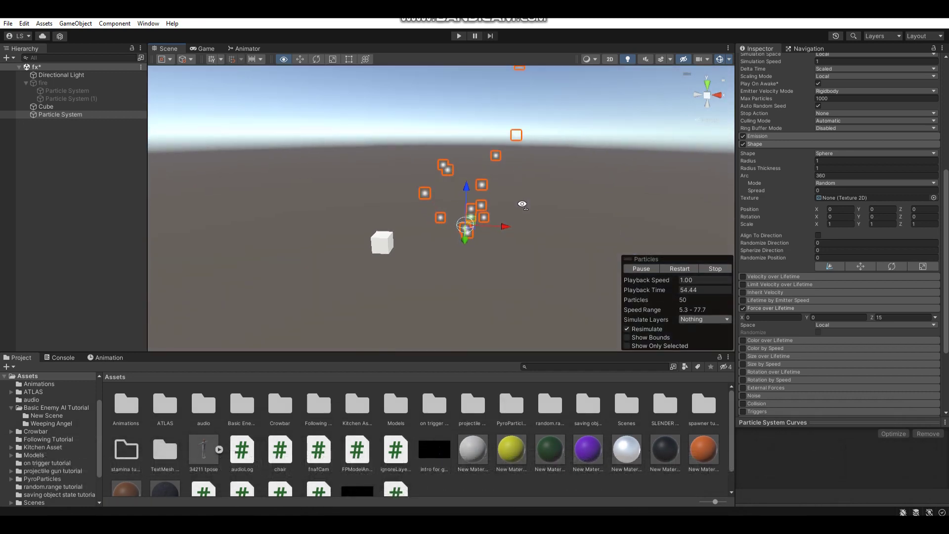
{"action": "right_click_drag", "start_coordinate": [521, 185], "coordinate": [667, 233]}
{"action": "scroll", "coordinate": [821, 354], "scroll_direction": "down", "scroll_amount": 4}
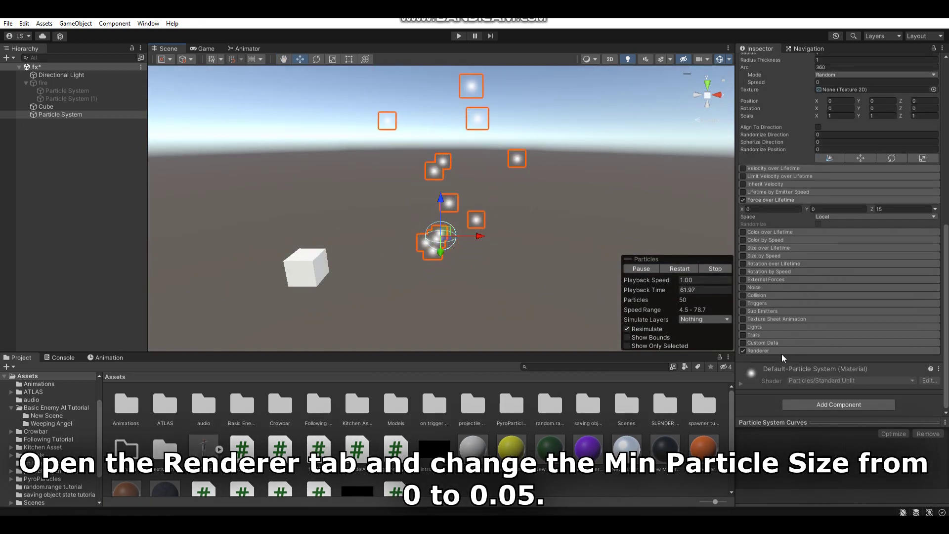
Set the Renderer's Min Particle Size to 0.05
{"action": "left_click", "coordinate": [781, 352]}
{"action": "left_click", "coordinate": [831, 398]}
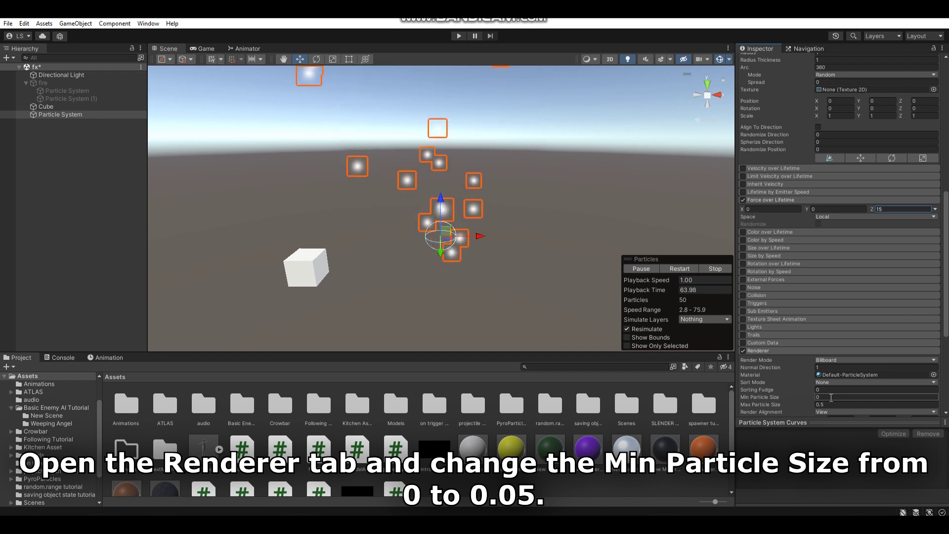
{"action": "type", "text": "05"}
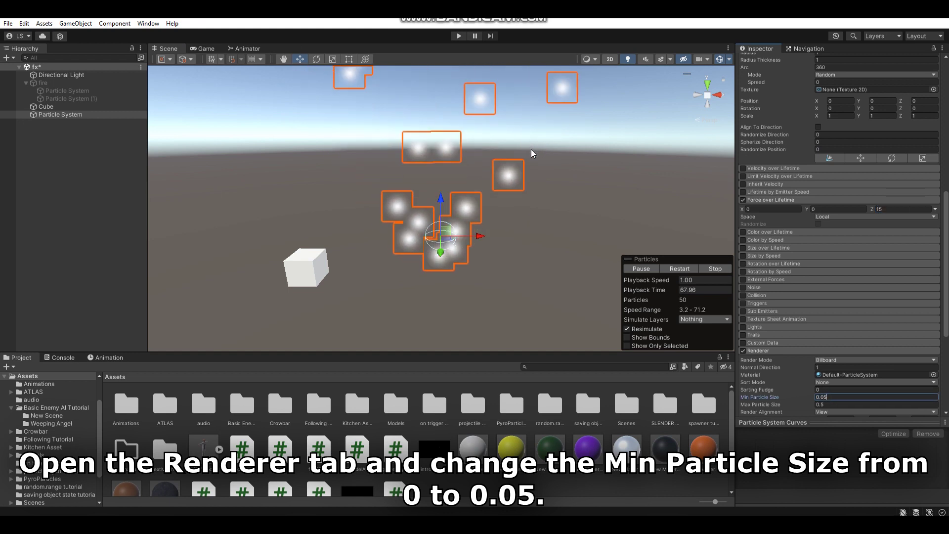
{"action": "left_click_drag", "start_coordinate": [538, 173], "coordinate": [541, 154], "text": "alt"}
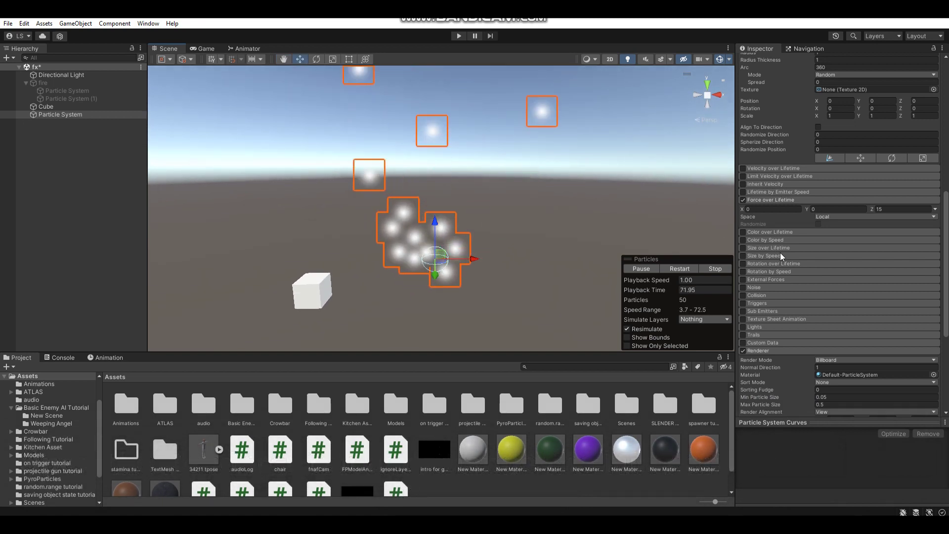
Raise the Emission Rate over Time to 100 for a dense particle column
{"action": "scroll", "coordinate": [783, 279], "scroll_direction": "up", "scroll_amount": 5}
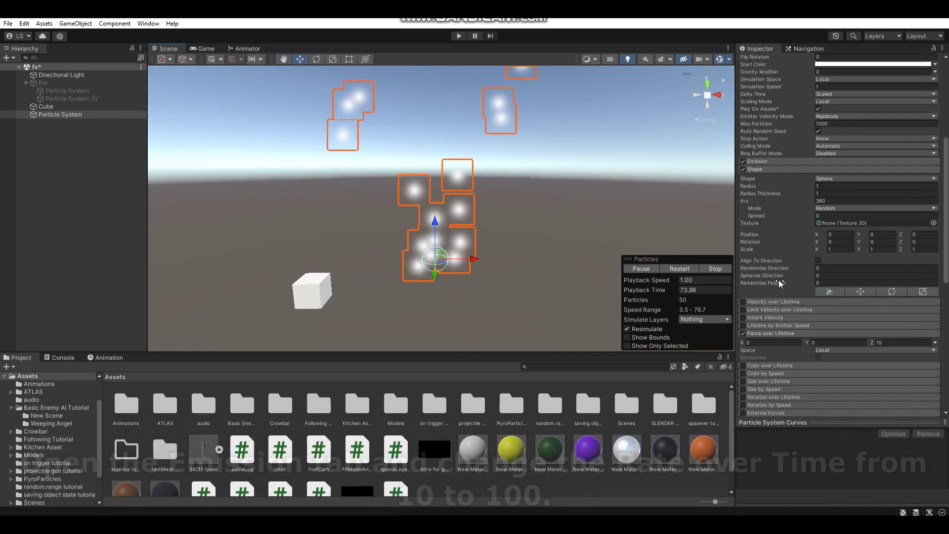
{"action": "left_click", "coordinate": [762, 161]}
{"action": "left_click", "coordinate": [836, 171]}
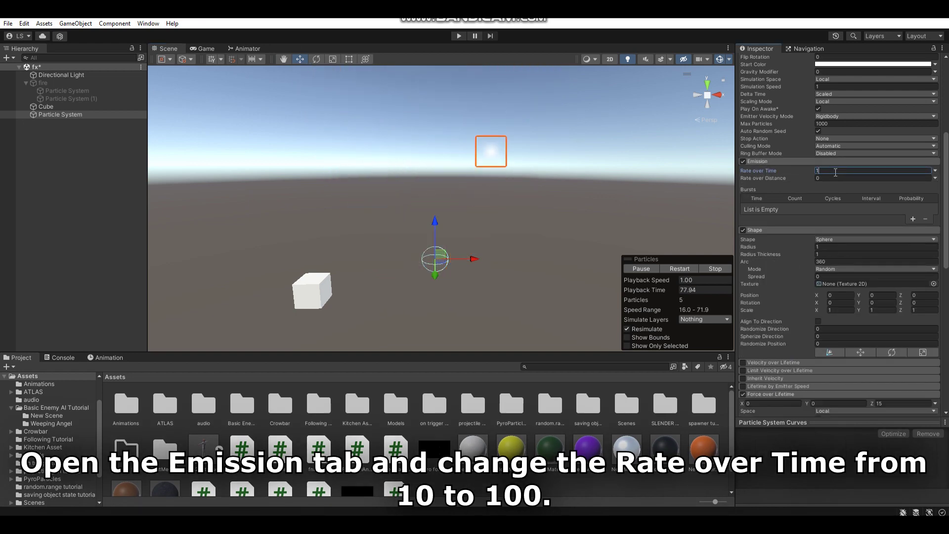
{"action": "type", "text": "00"}
{"action": "key", "text": "Return"}
{"action": "mouse_move", "coordinate": [554, 134]}
{"action": "left_mouse_down", "text": "alt"}
{"action": "mouse_move", "coordinate": [548, 165]}
{"action": "mouse_move", "coordinate": [556, 112]}
{"action": "left_mouse_up", "text": "alt"}
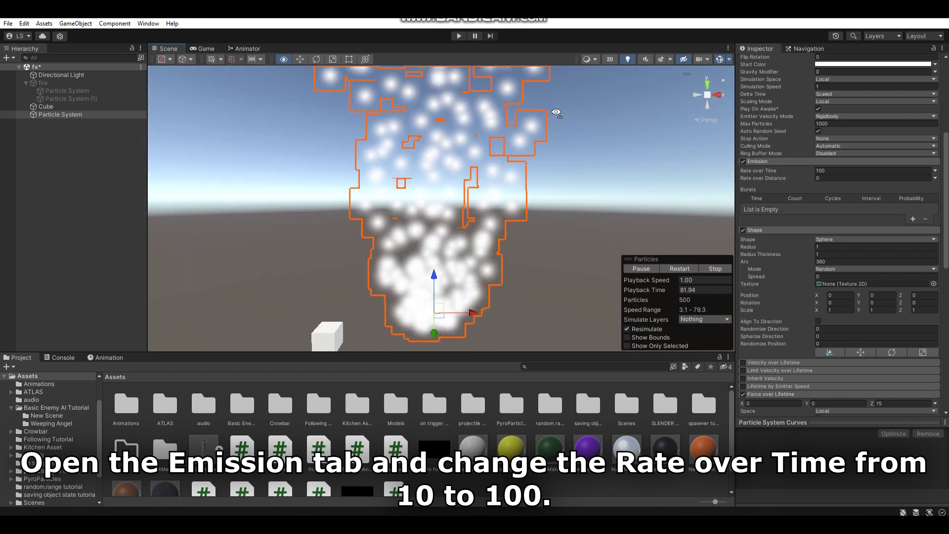
{"action": "mouse_move", "coordinate": [556, 113]}
{"action": "left_mouse_down", "text": "alt"}
{"action": "mouse_move", "coordinate": [548, 43]}
{"action": "mouse_move", "coordinate": [643, 148]}
{"action": "left_mouse_up", "text": "alt"}
{"action": "scroll", "coordinate": [840, 247], "scroll_direction": "down", "scroll_amount": 5}
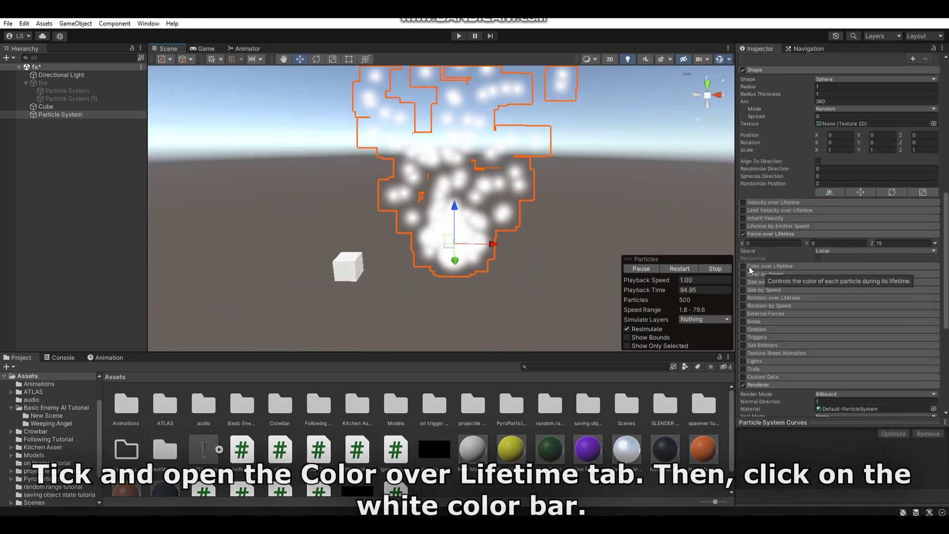
Enable Color over Lifetime with a gradient from strong yellow to red (F80000)
{"action": "left_click", "coordinate": [743, 266]}
{"action": "left_click", "coordinate": [764, 266]}
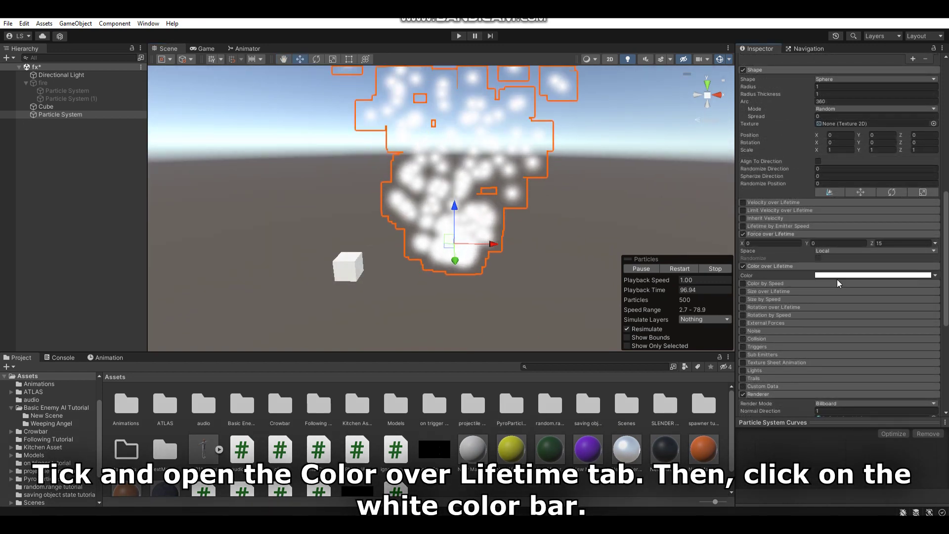
{"action": "left_click", "coordinate": [839, 280]}
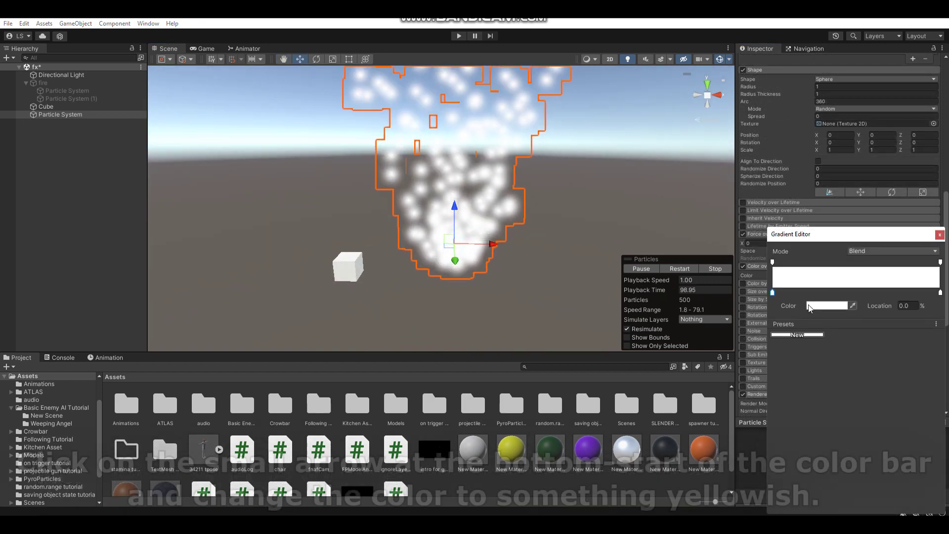
{"action": "left_click", "coordinate": [817, 305]}
{"action": "left_click_drag", "start_coordinate": [889, 337], "coordinate": [901, 340]}
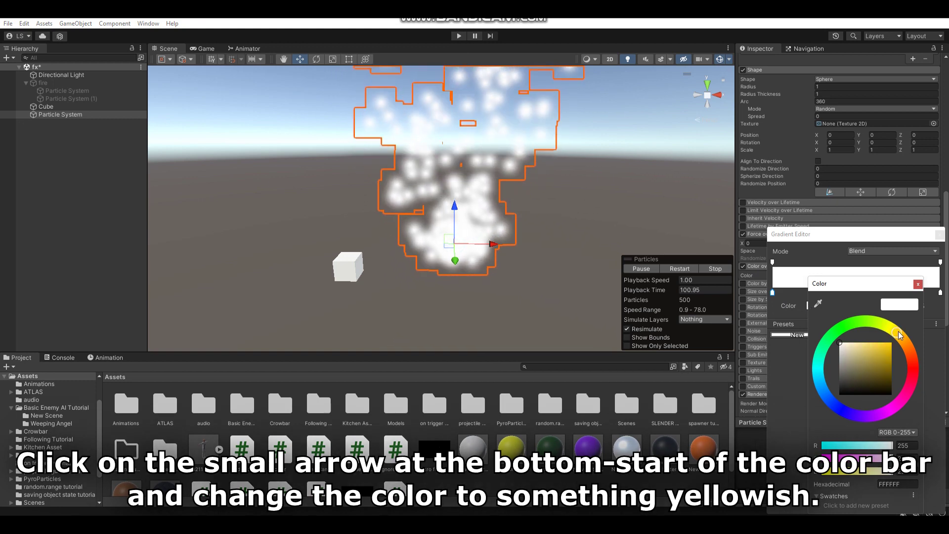
{"action": "left_click_drag", "start_coordinate": [883, 359], "coordinate": [908, 334]}
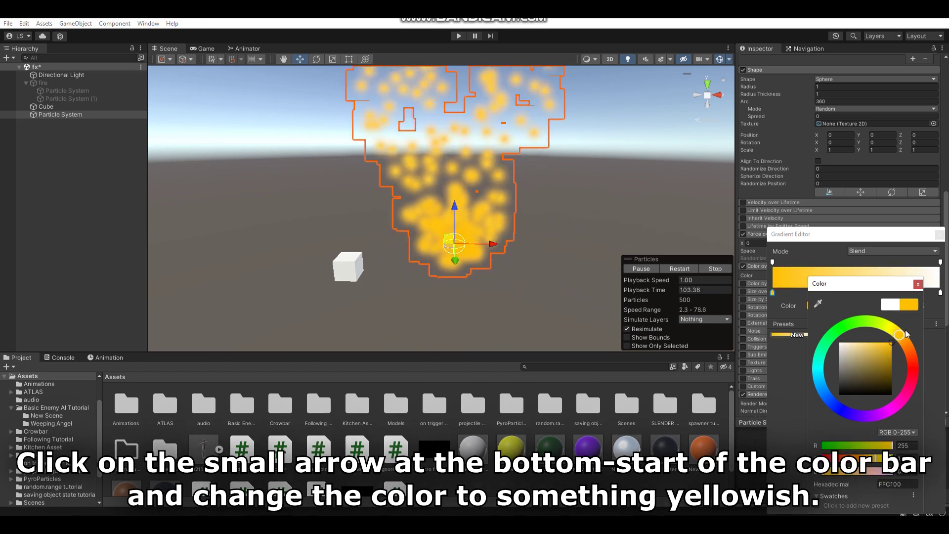
{"action": "left_click", "coordinate": [918, 285]}
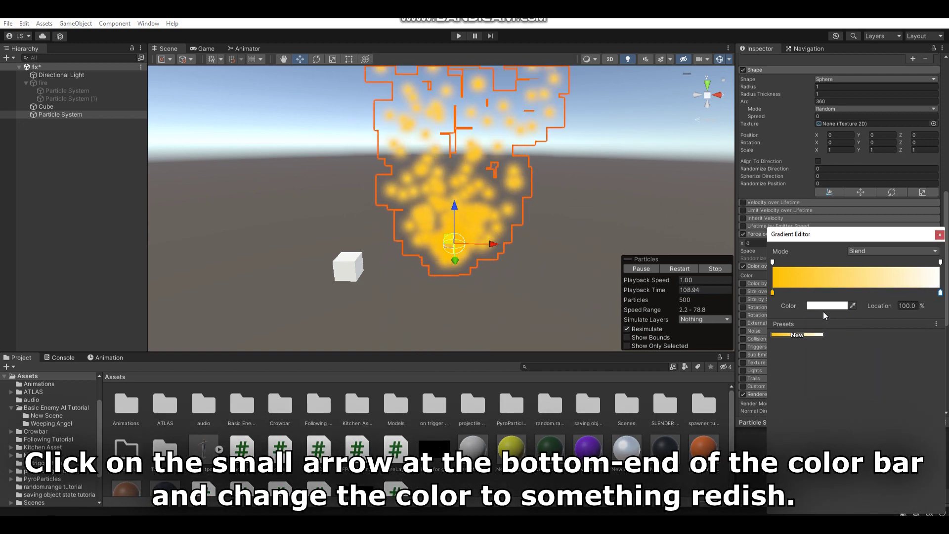
{"action": "left_click", "coordinate": [827, 307]}
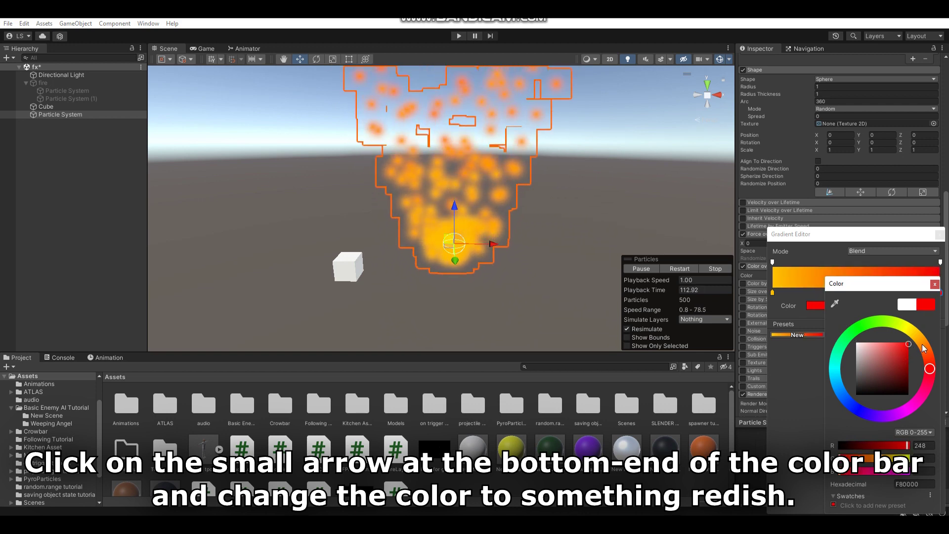
{"action": "left_click", "coordinate": [935, 285]}
{"action": "left_click_drag", "start_coordinate": [592, 268], "coordinate": [593, 231], "text": "alt"}
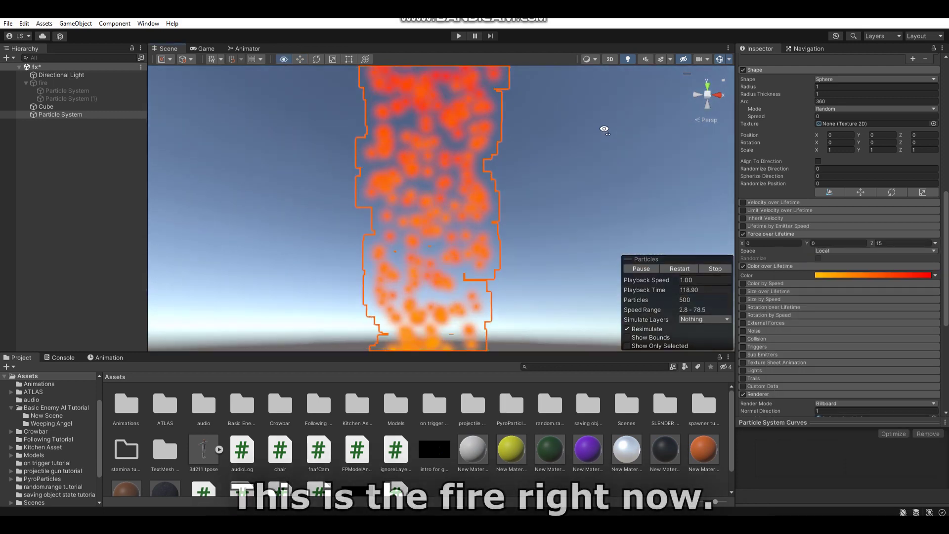
Set the particle system's Scale X, Y and Z to 0.2
{"action": "mouse_move", "coordinate": [592, 231]}
{"action": "left_mouse_down", "text": "alt"}
{"action": "mouse_move", "coordinate": [593, 99]}
{"action": "mouse_move", "coordinate": [603, 238]}
{"action": "left_mouse_up", "text": "alt"}
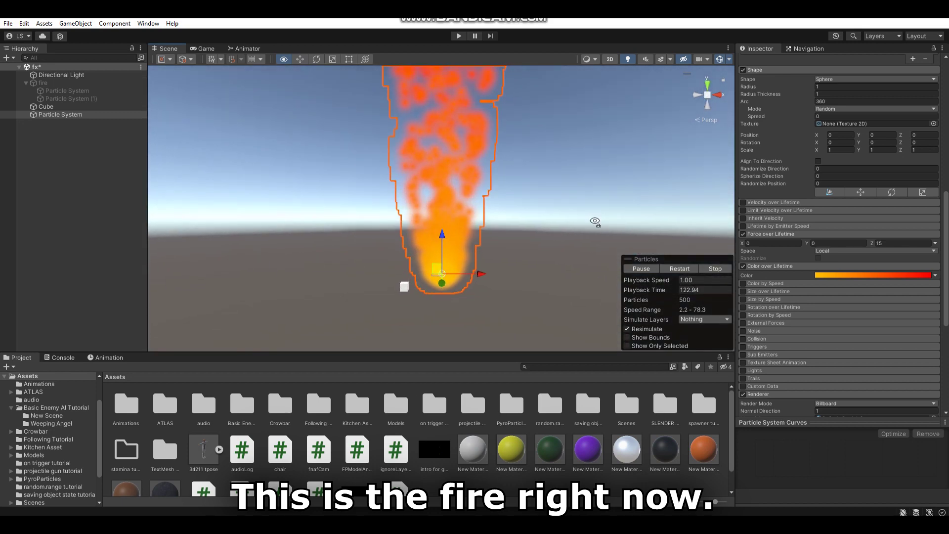
{"action": "scroll", "coordinate": [787, 199], "scroll_direction": "up", "scroll_amount": 5}
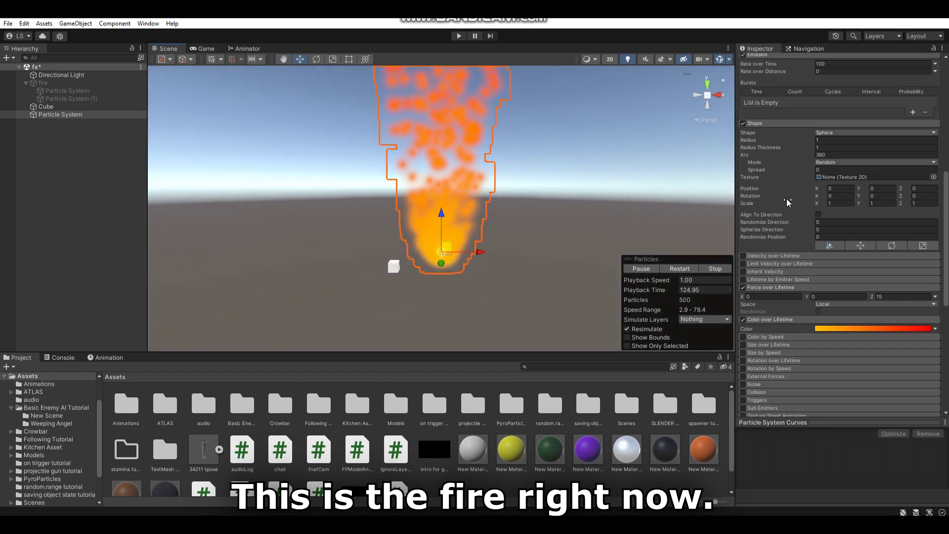
{"action": "scroll", "coordinate": [787, 199], "scroll_direction": "up", "scroll_amount": 5}
{"action": "scroll", "coordinate": [787, 200], "scroll_direction": "up", "scroll_amount": 5}
{"action": "left_click", "coordinate": [850, 119]}
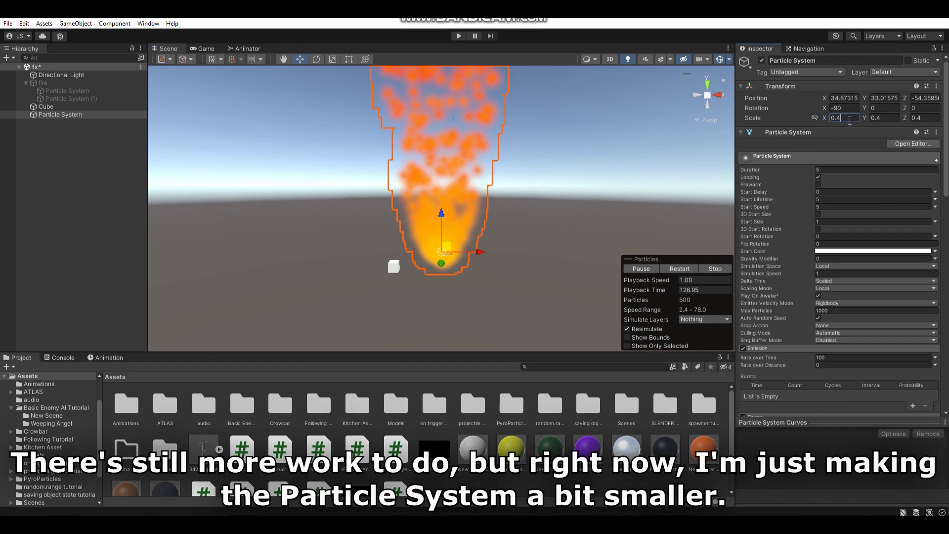
{"action": "key", "text": "BackSpace"}
{"action": "type", "text": "2"}
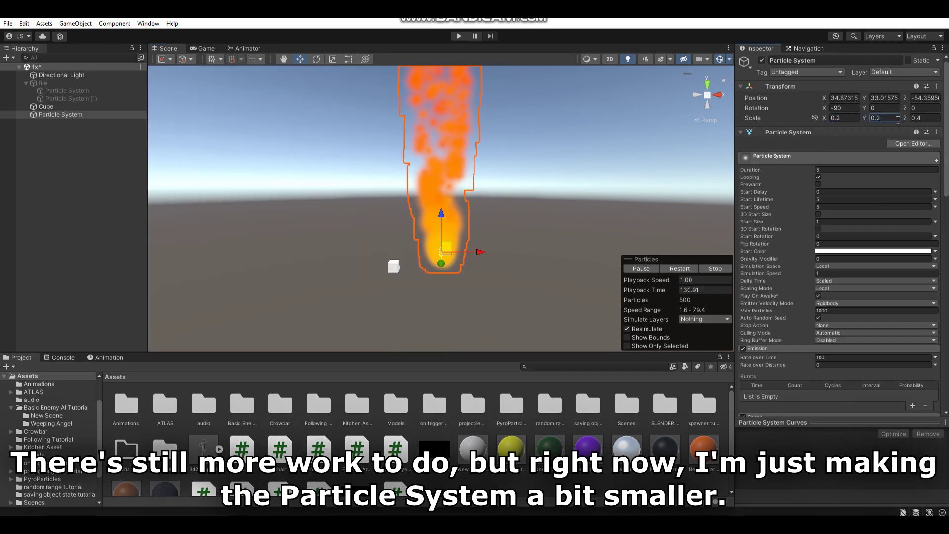
{"action": "left_click", "coordinate": [933, 117]}
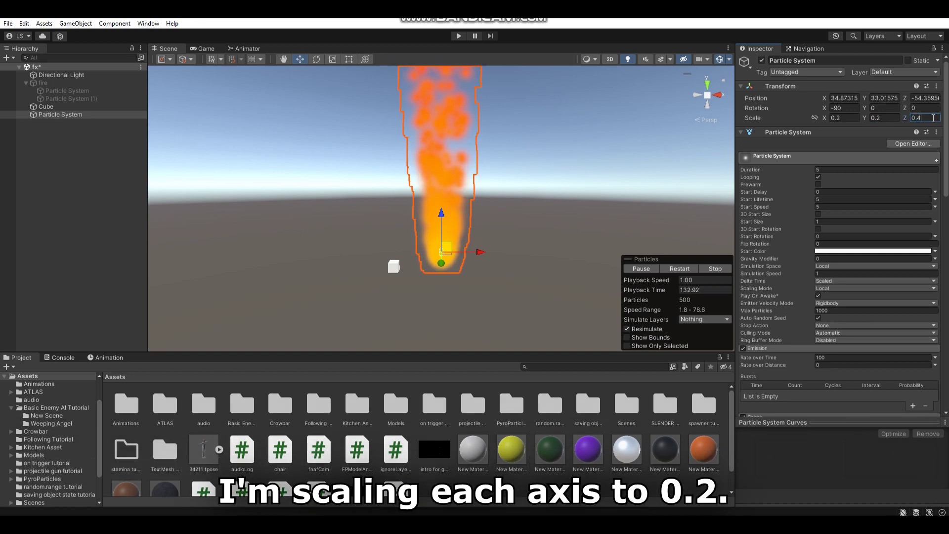
{"action": "type", "text": "0.2"}
{"action": "left_click_drag", "start_coordinate": [494, 258], "coordinate": [490, 252], "text": "alt"}
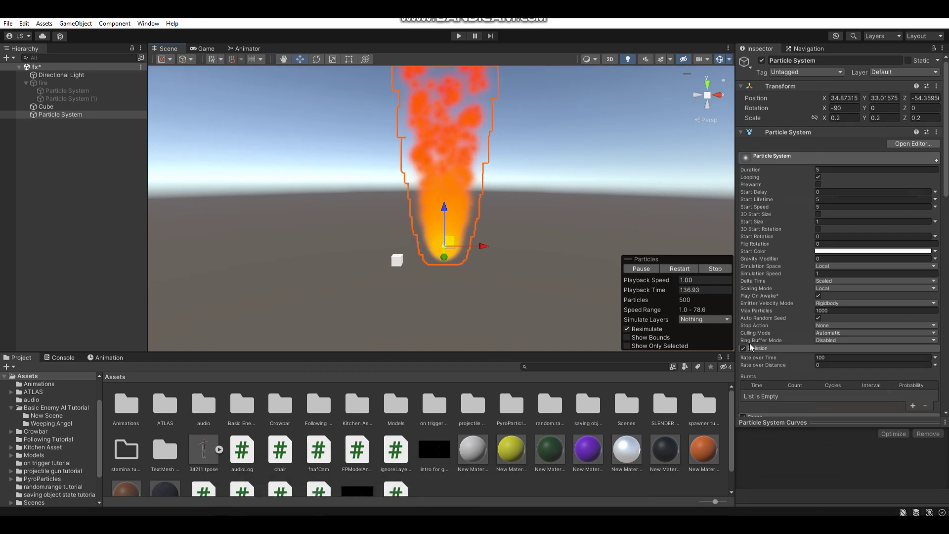
{"action": "left_click", "coordinate": [883, 354]}
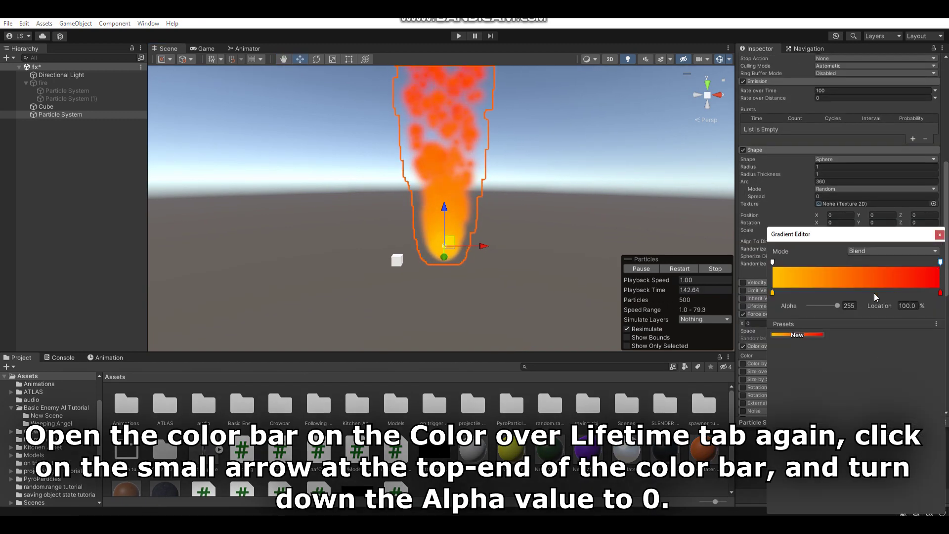
Drag the gradient's end alpha to 0 so fire particles fade out completely
{"action": "left_click_drag", "start_coordinate": [837, 306], "coordinate": [805, 312]}
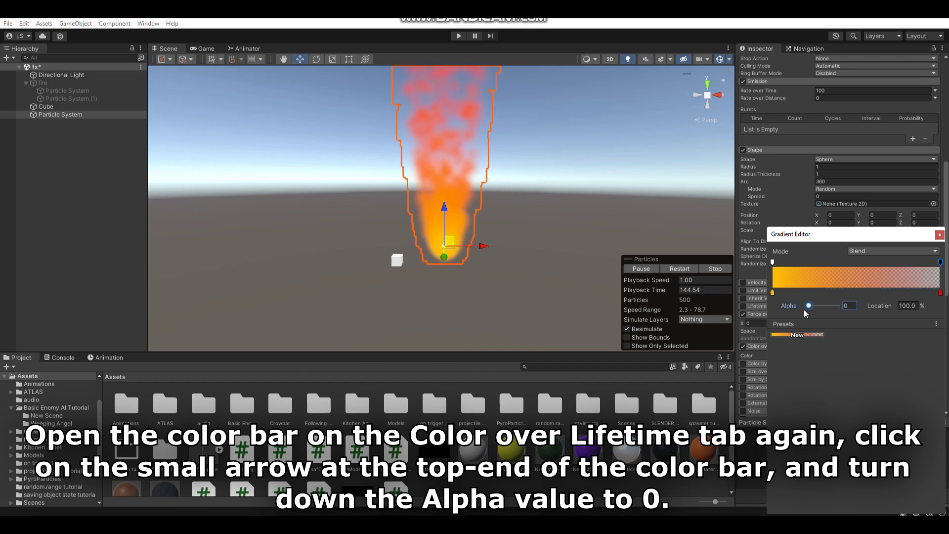
{"action": "left_click", "coordinate": [939, 235]}
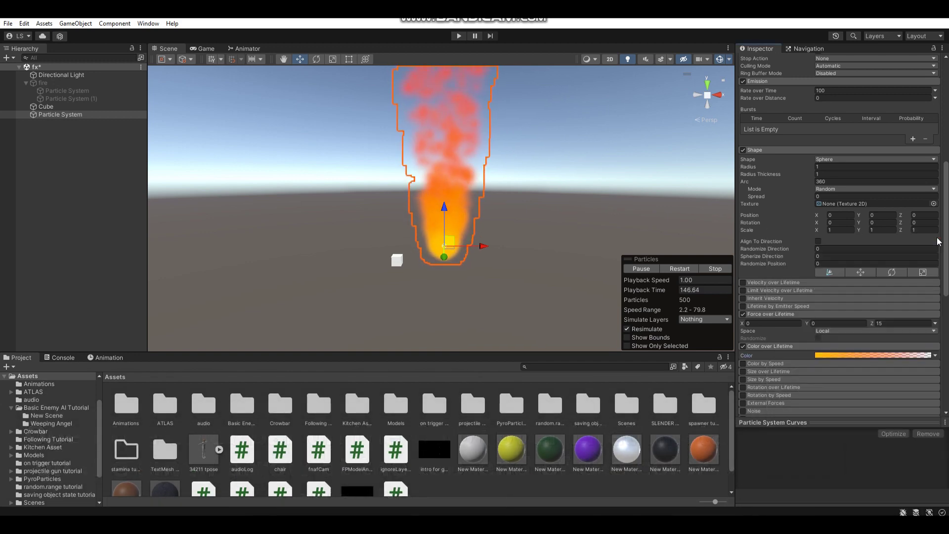
{"action": "mouse_move", "coordinate": [507, 267]}
{"action": "right_mouse_down"}
{"action": "mouse_move", "coordinate": [519, 160]}
{"action": "mouse_move", "coordinate": [512, 273]}
{"action": "mouse_move", "coordinate": [520, 174]}
{"action": "right_mouse_up"}
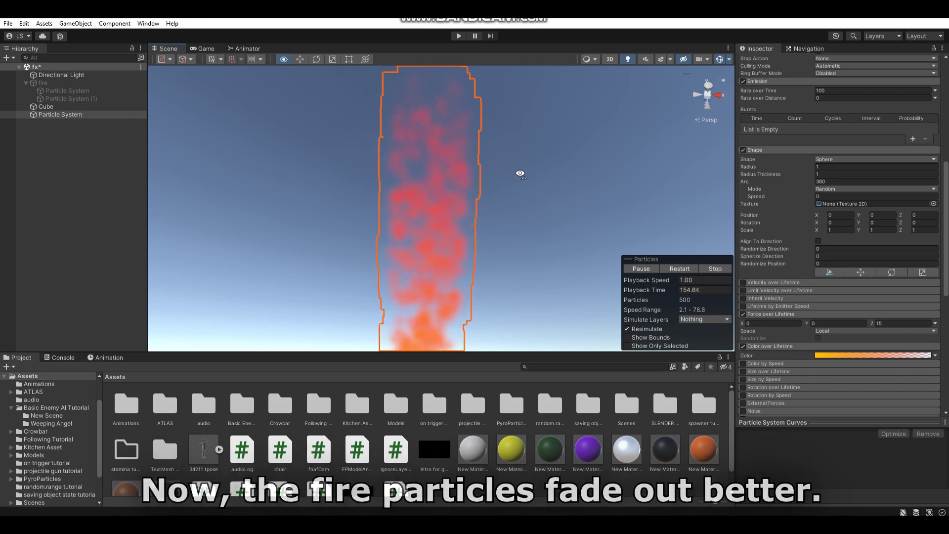
{"action": "right_click_drag", "start_coordinate": [520, 174], "coordinate": [511, 277]}
{"action": "scroll", "coordinate": [841, 247], "scroll_direction": "down", "scroll_amount": 3}
Enable Size over Lifetime with the descending curve preset, shrinking size from 1 to 0
{"action": "left_click", "coordinate": [742, 291]}
{"action": "left_click", "coordinate": [754, 291]}
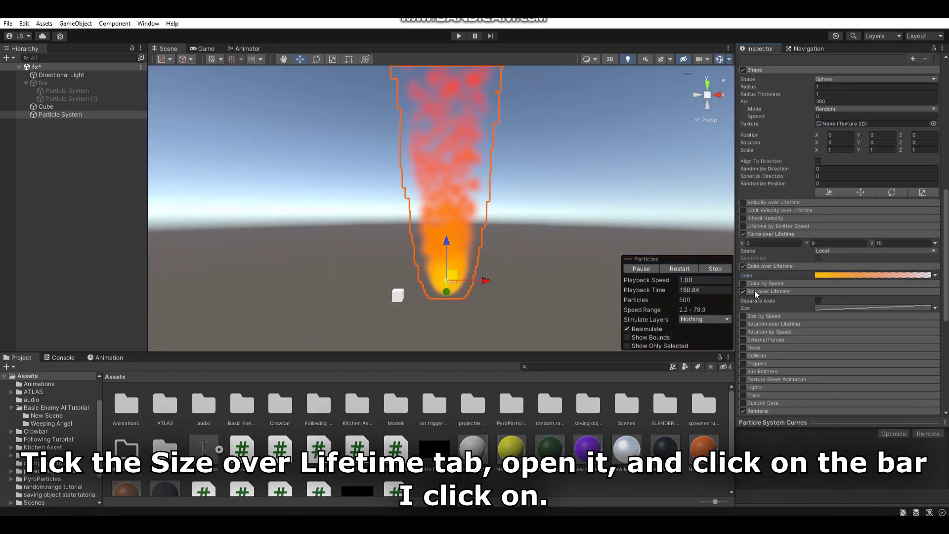
{"action": "left_click", "coordinate": [839, 307]}
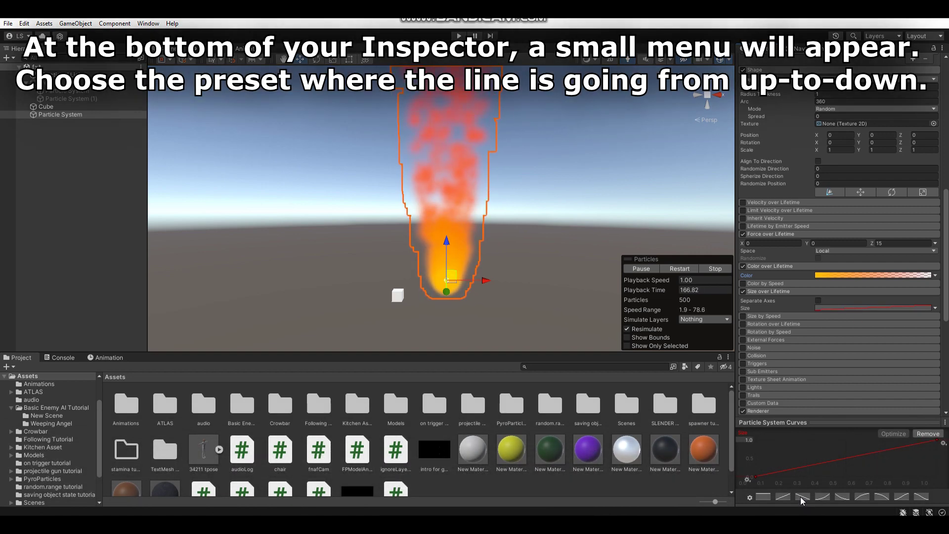
{"action": "left_click", "coordinate": [801, 497]}
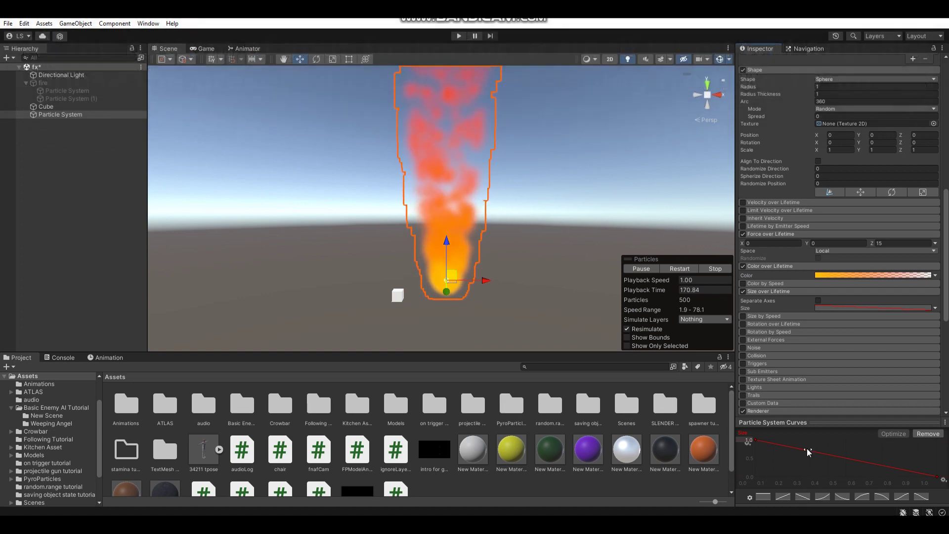
{"action": "right_click_drag", "start_coordinate": [516, 269], "coordinate": [518, 229]}
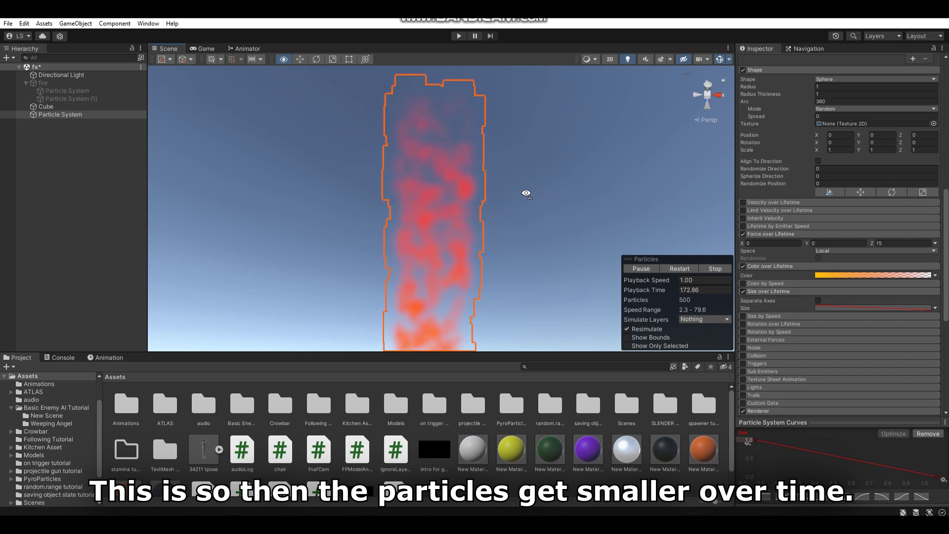
{"action": "right_click_drag", "start_coordinate": [518, 229], "coordinate": [518, 310]}
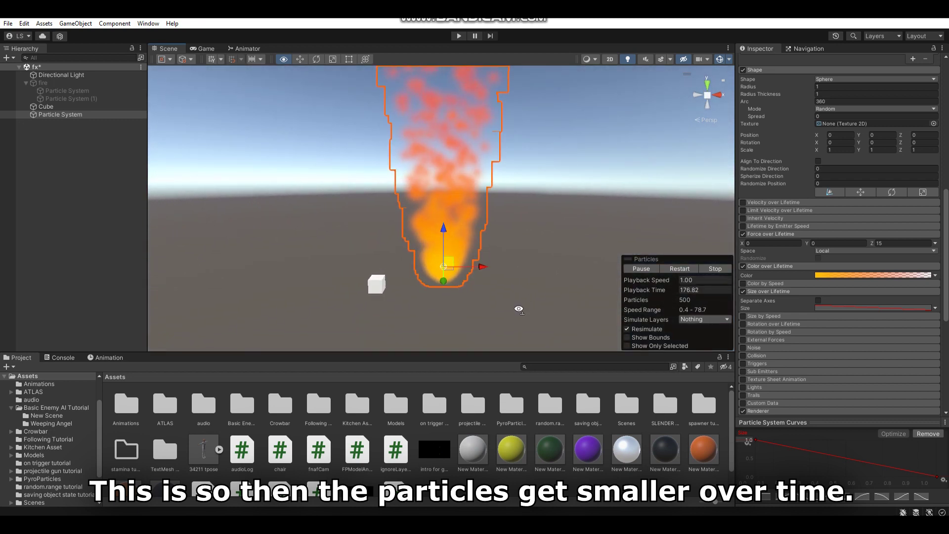
{"action": "right_click_drag", "start_coordinate": [519, 310], "coordinate": [517, 313]}
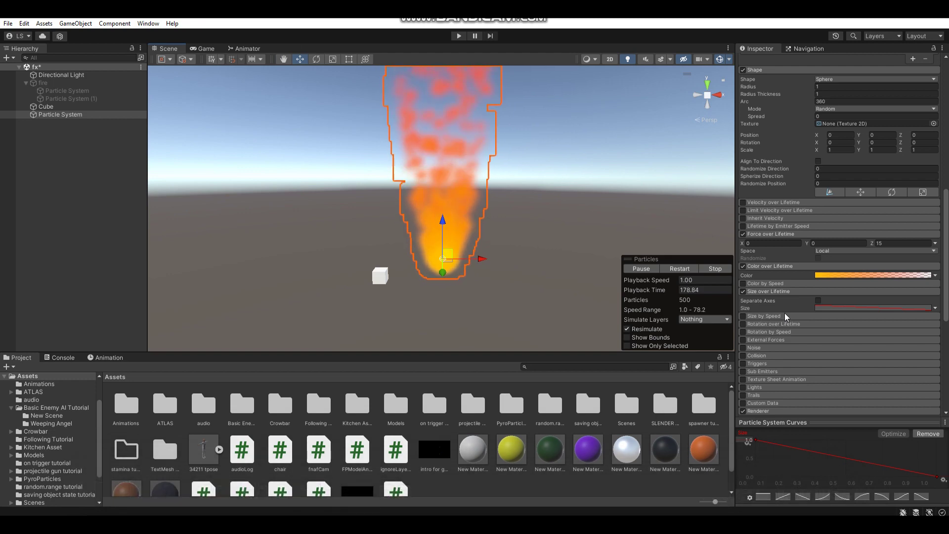
{"action": "scroll", "coordinate": [785, 313], "scroll_direction": "down", "scroll_amount": 5}
{"action": "scroll", "coordinate": [795, 336], "scroll_direction": "up", "scroll_amount": 5}
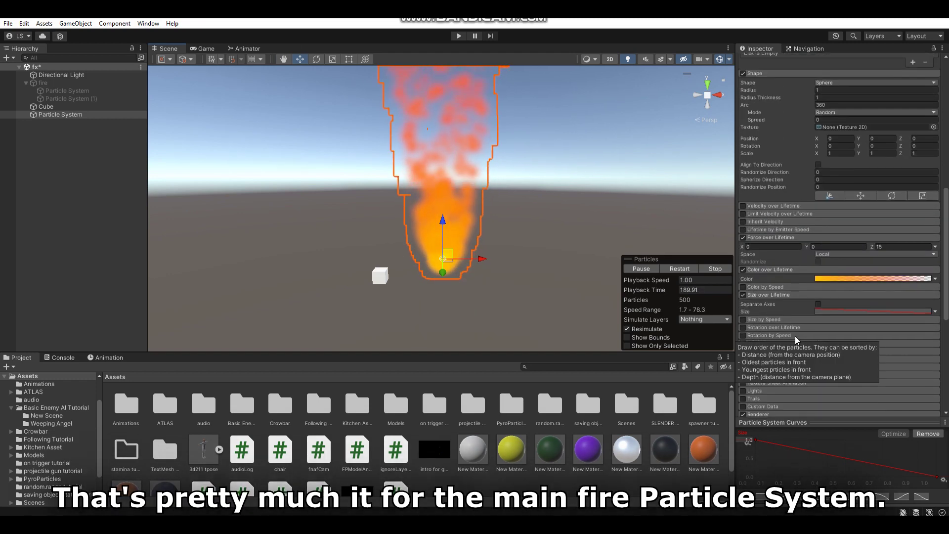
Set the fire particle system's Scale X, Y and Z to 0.03
{"action": "scroll", "coordinate": [795, 336], "scroll_direction": "up", "scroll_amount": 4}
{"action": "scroll", "coordinate": [795, 336], "scroll_direction": "up", "scroll_amount": 5}
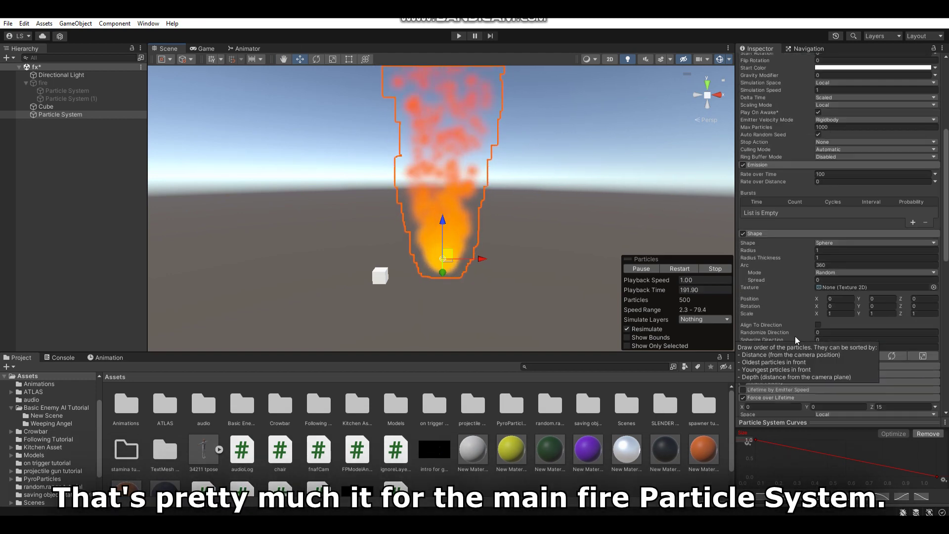
{"action": "scroll", "coordinate": [795, 336], "scroll_direction": "up", "scroll_amount": 5}
{"action": "scroll", "coordinate": [795, 336], "scroll_direction": "up", "scroll_amount": 2}
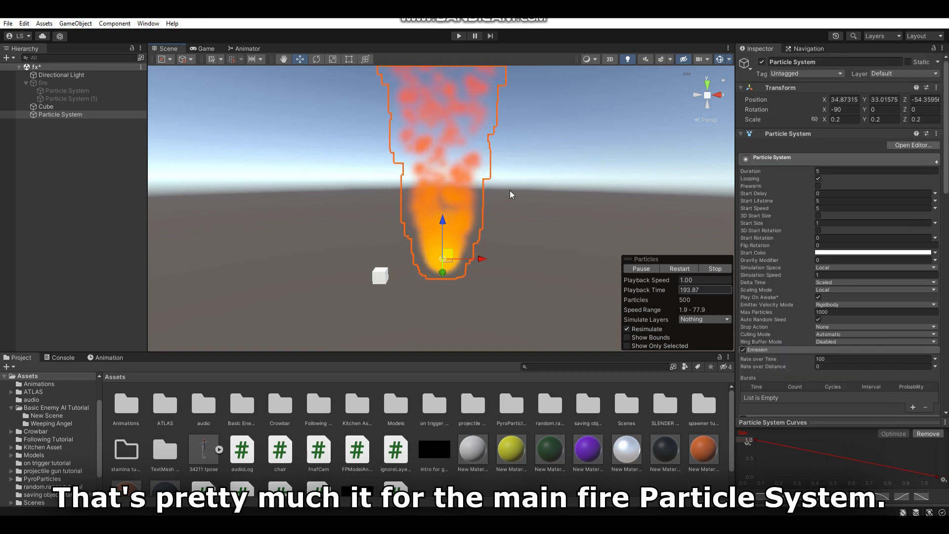
{"action": "left_click_drag", "start_coordinate": [509, 191], "coordinate": [482, 152], "text": "alt"}
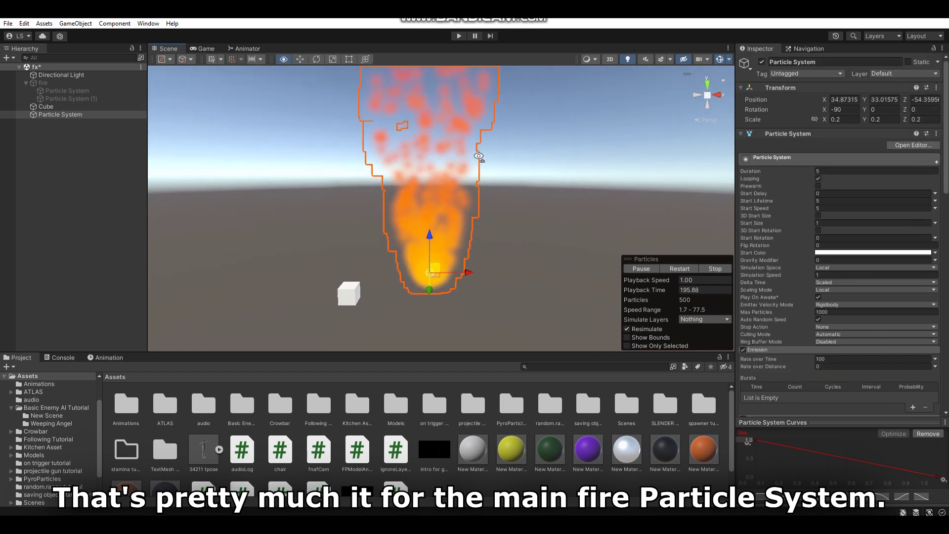
{"action": "scroll", "coordinate": [471, 155], "scroll_direction": "up", "scroll_amount": 2}
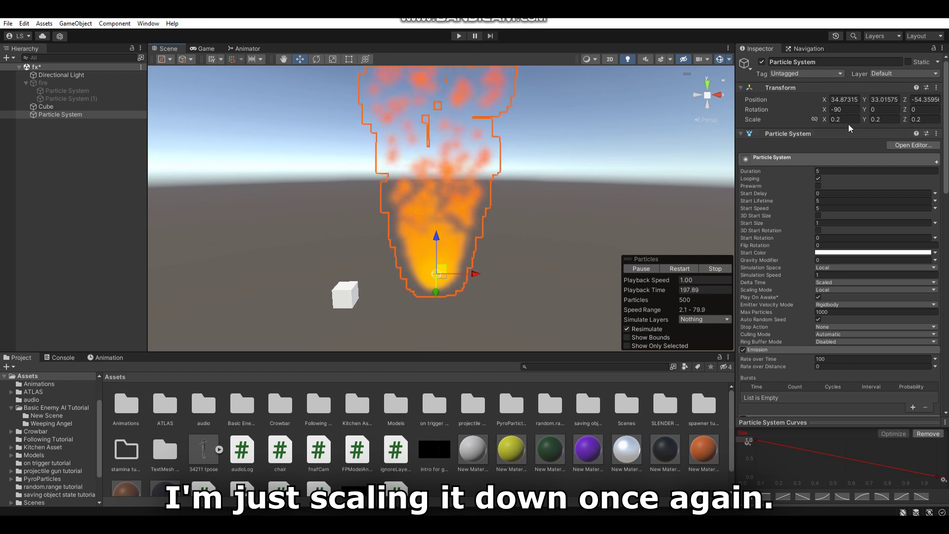
{"action": "left_click", "coordinate": [857, 119]}
{"action": "type", "text": "0."}
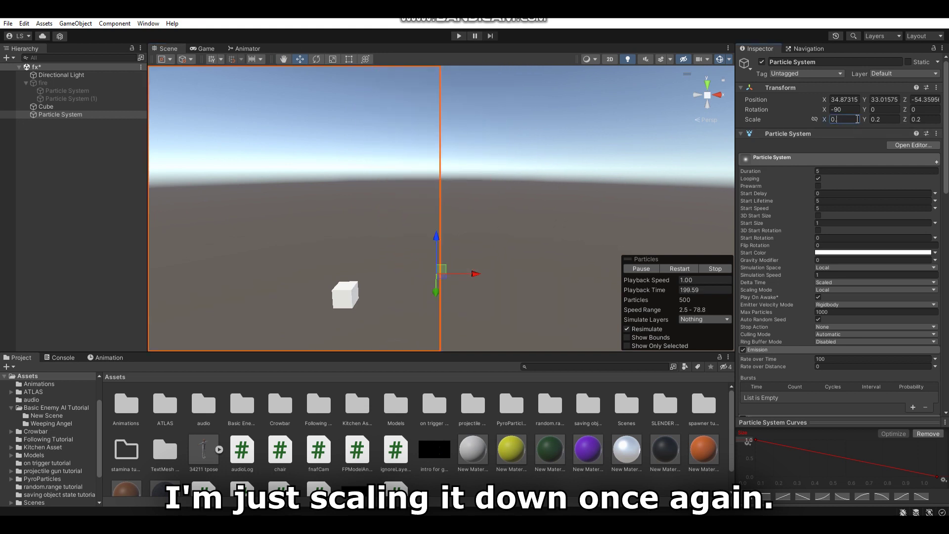
{"action": "type", "text": "03"}
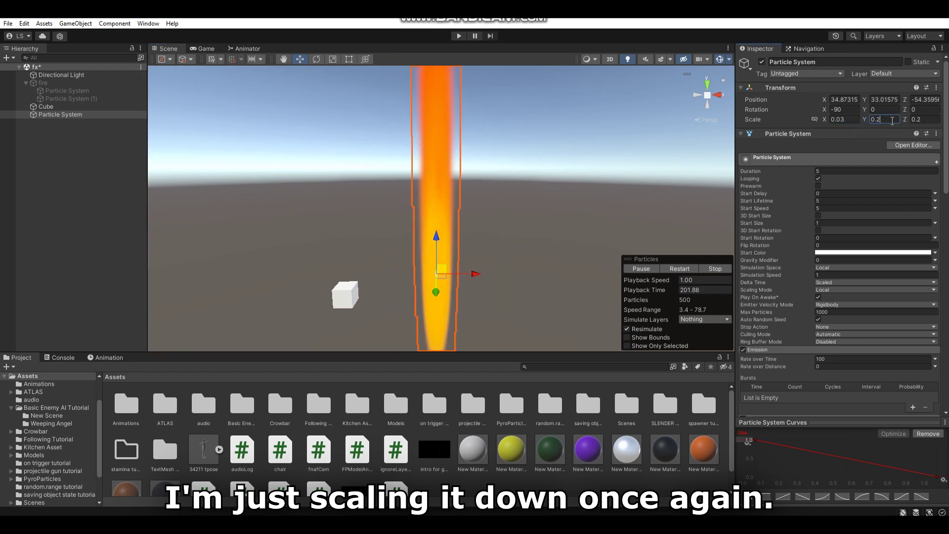
{"action": "type", "text": "0.03"}
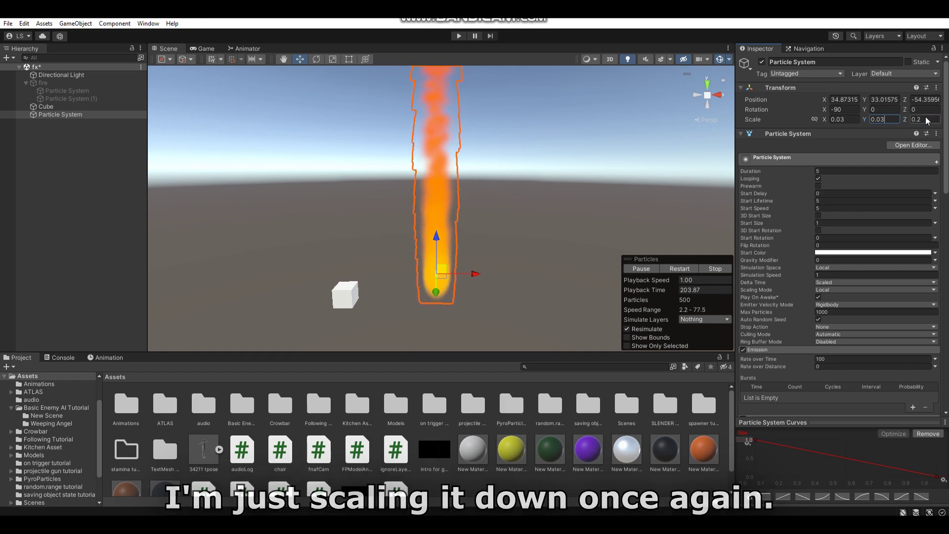
{"action": "left_click", "coordinate": [927, 119]}
{"action": "type", "text": "0.03"}
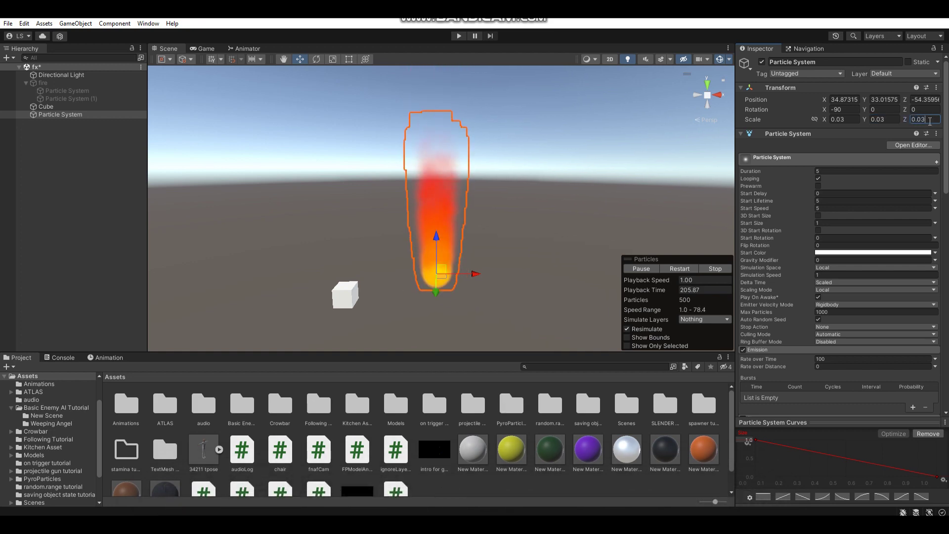
{"action": "mouse_move", "coordinate": [502, 177]}
{"action": "left_mouse_down", "text": "alt"}
{"action": "mouse_move", "coordinate": [505, 204]}
{"action": "mouse_move", "coordinate": [485, 144]}
{"action": "left_mouse_up", "text": "alt"}
{"action": "left_click", "coordinate": [47, 115]}
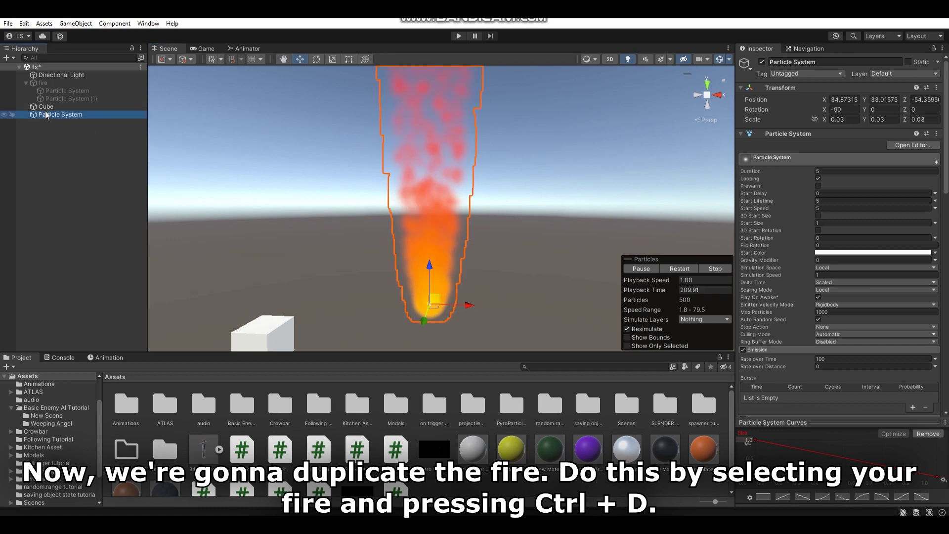
Duplicate the fire particle system and make both Color over Lifetime colour keys grey
{"action": "key", "text": "ctrl+d"}
{"action": "scroll", "coordinate": [837, 197], "scroll_direction": "down", "scroll_amount": 3}
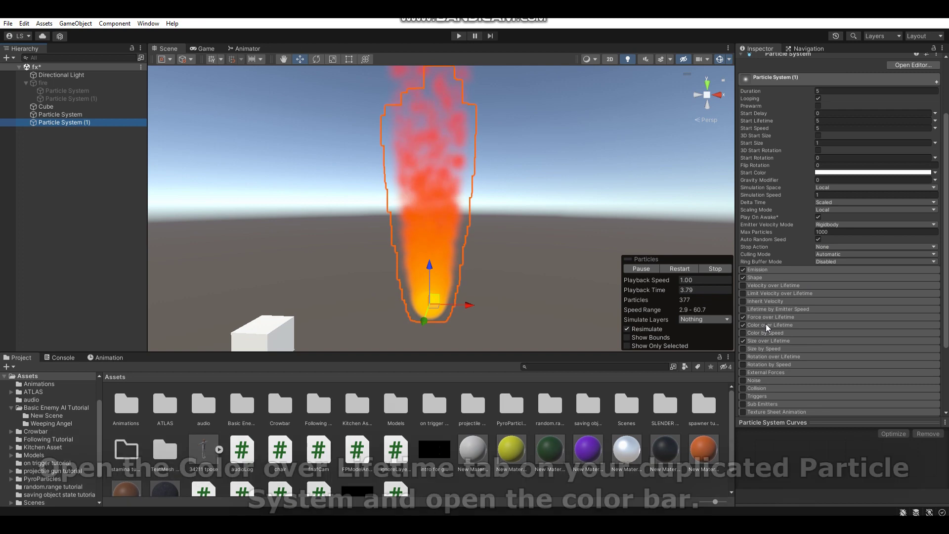
{"action": "left_click", "coordinate": [767, 325]}
{"action": "left_click", "coordinate": [853, 334]}
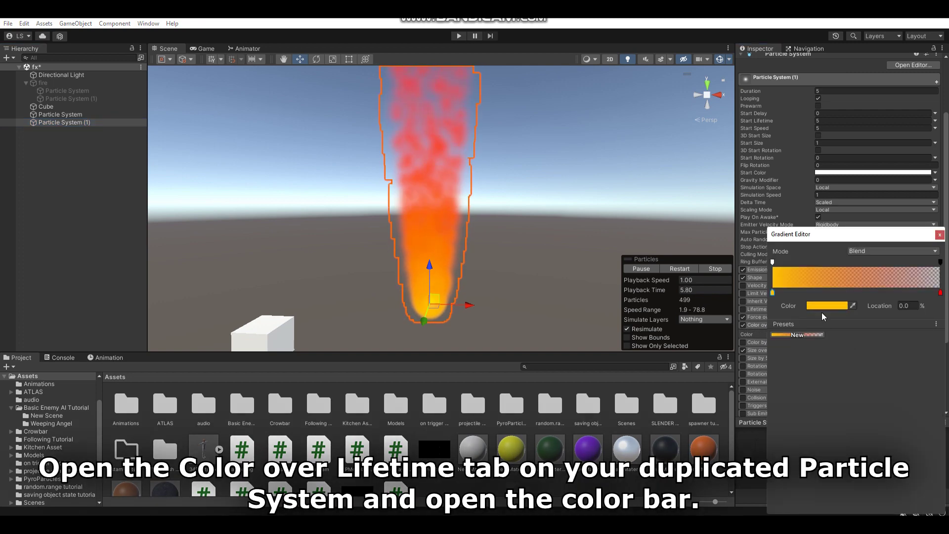
{"action": "left_click", "coordinate": [818, 305]}
{"action": "left_click_drag", "start_coordinate": [873, 382], "coordinate": [848, 375]}
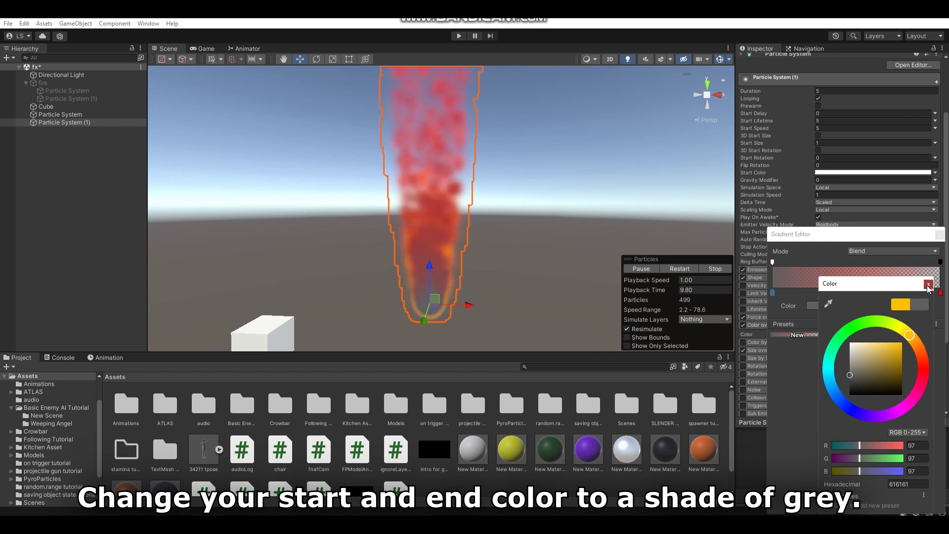
{"action": "left_click", "coordinate": [940, 293]}
{"action": "left_click", "coordinate": [822, 307]}
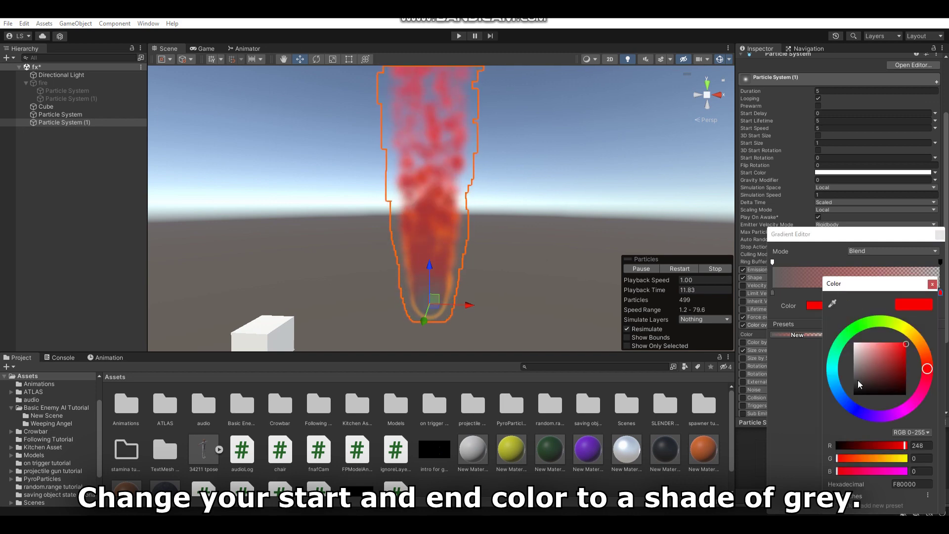
{"action": "left_click_drag", "start_coordinate": [858, 381], "coordinate": [832, 377]}
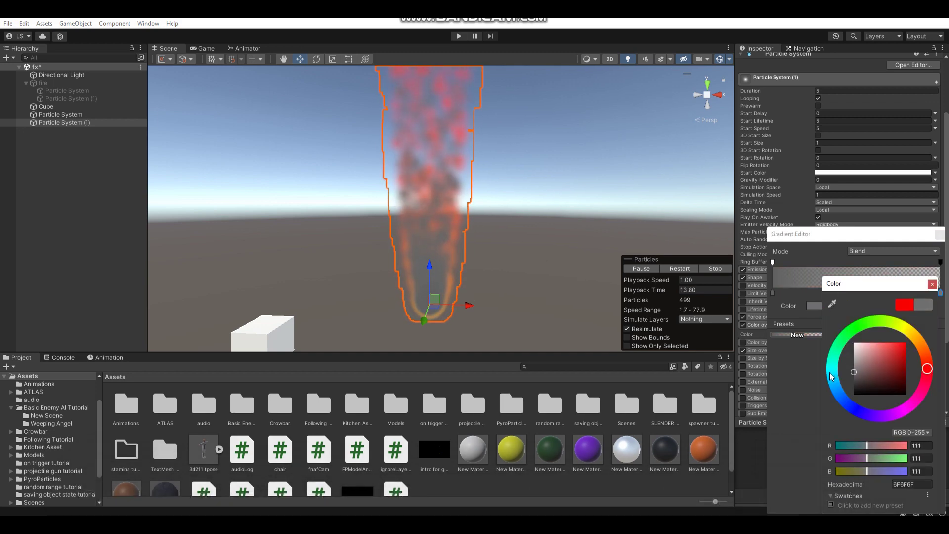
{"action": "left_click", "coordinate": [932, 284]}
Set the copy's start alpha to 0 and add a middle alpha key at 255
{"action": "left_click", "coordinate": [773, 261]}
{"action": "left_click_drag", "start_coordinate": [813, 304], "coordinate": [808, 305]}
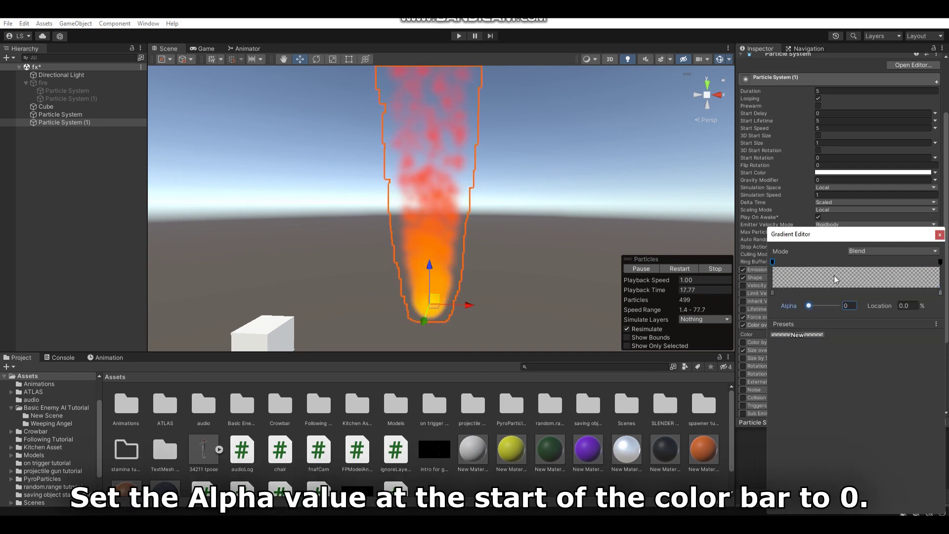
{"action": "left_click", "coordinate": [841, 262]}
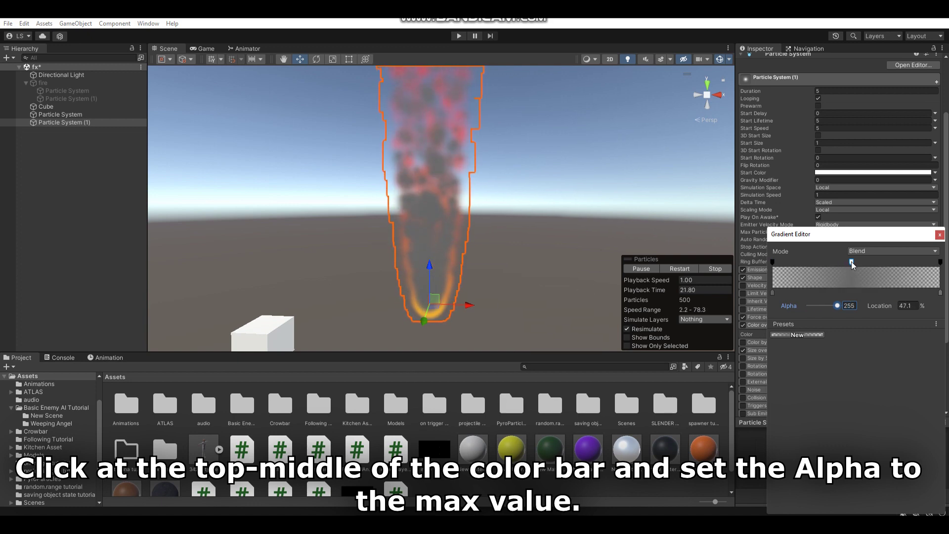
{"action": "left_click_drag", "start_coordinate": [563, 173], "coordinate": [564, 186], "text": "alt"}
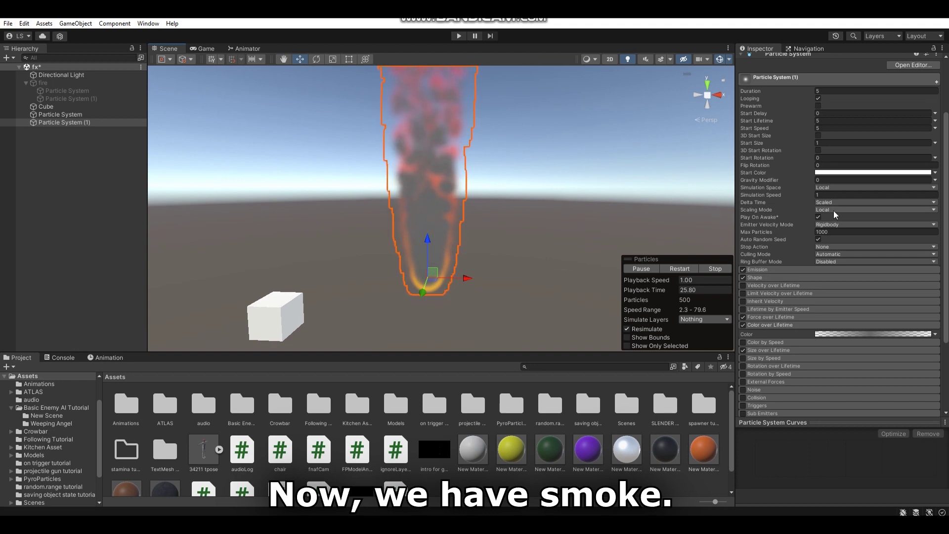
Set the smoke's Renderer Min Particle Size to 0.07 and Sorting Fudge to 1
{"action": "scroll", "coordinate": [834, 211], "scroll_direction": "down", "scroll_amount": 5}
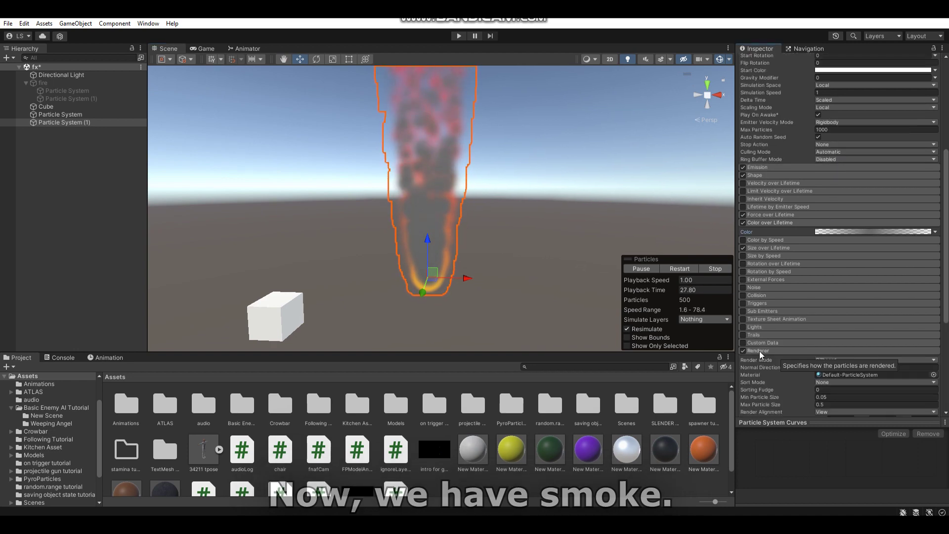
{"action": "left_click", "coordinate": [835, 397]}
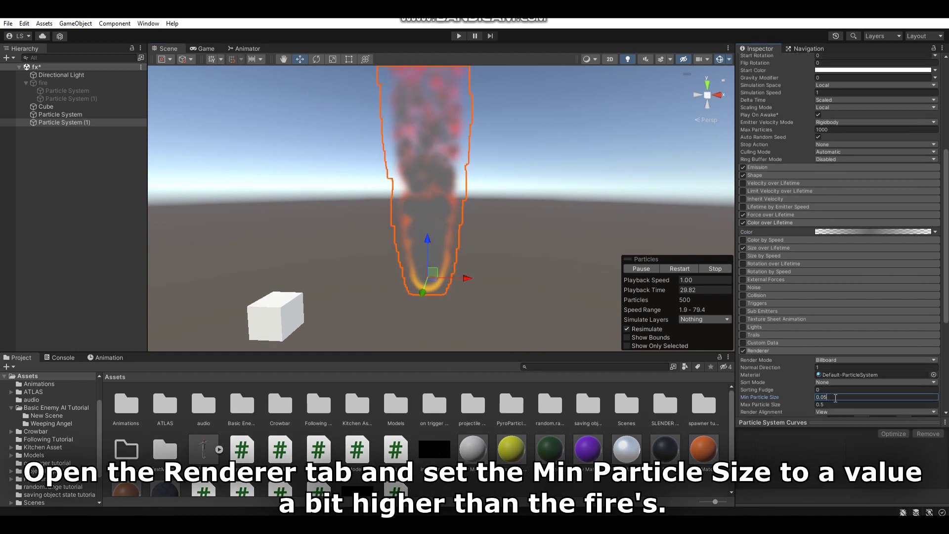
{"action": "key", "text": "BackSpace"}
{"action": "type", "text": "7"}
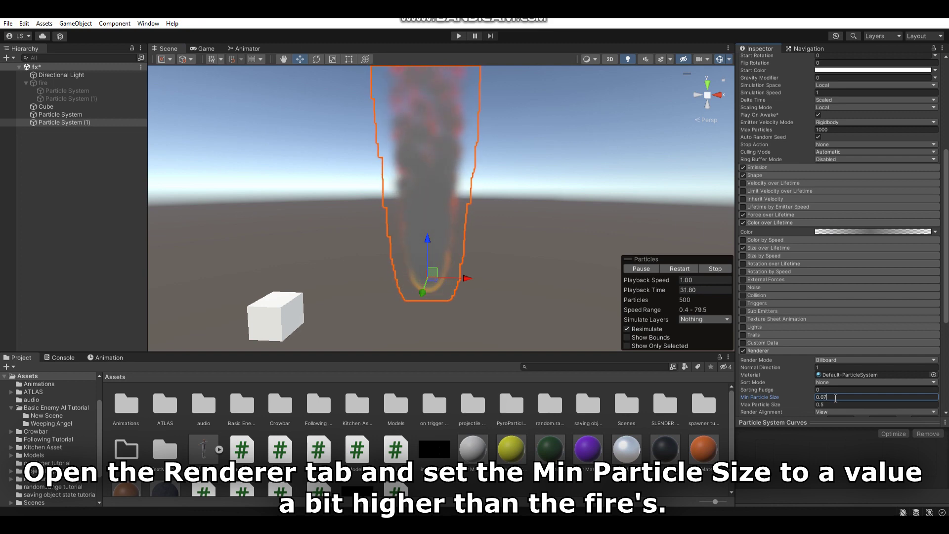
{"action": "left_click", "coordinate": [824, 390]}
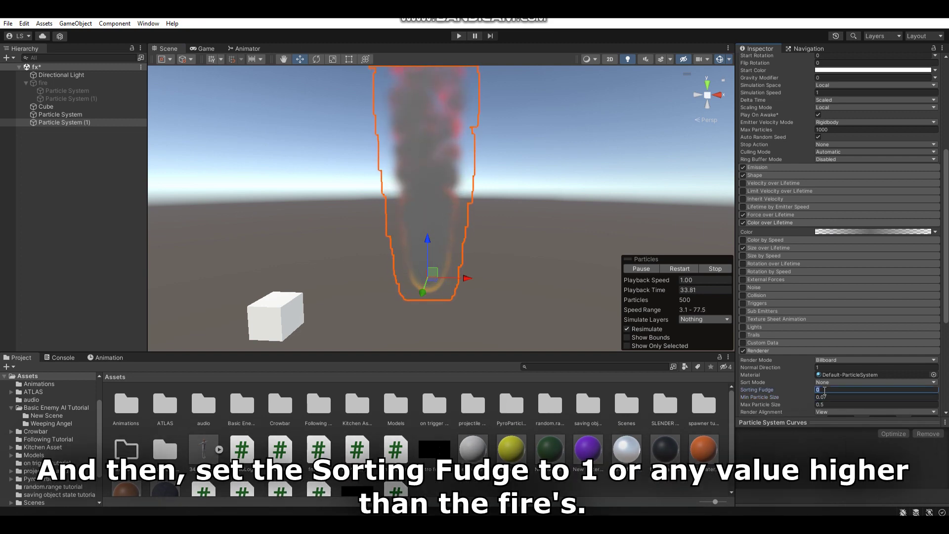
{"action": "type", "text": "1"}
{"action": "key", "text": "Return"}
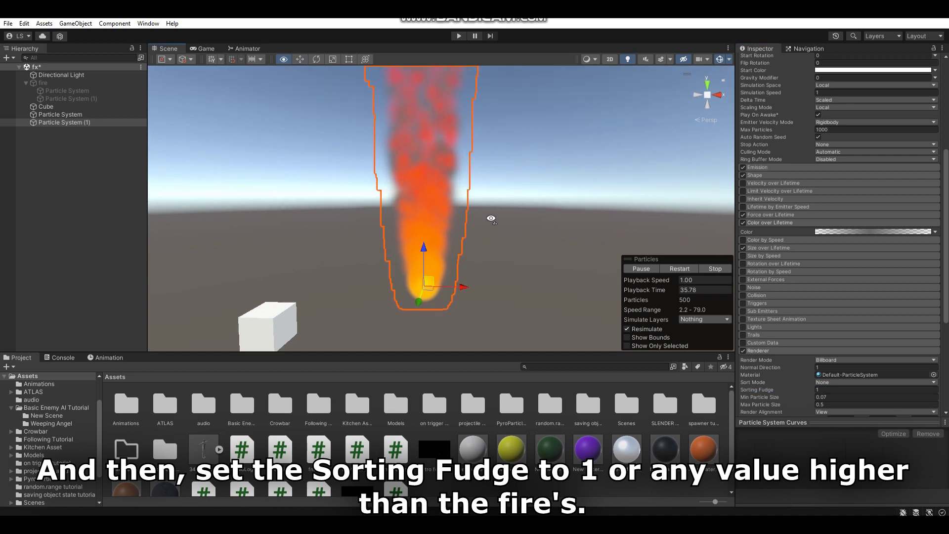
Tilt the view down to the fire and select both particle systems in the Hierarchy
{"action": "right_click_drag", "start_coordinate": [492, 204], "coordinate": [490, 223]}
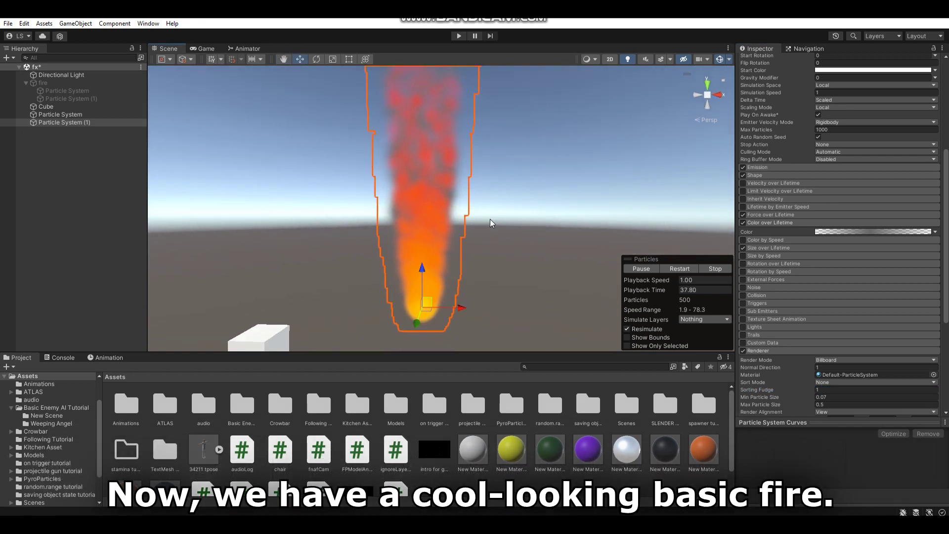
{"action": "left_click", "coordinate": [79, 115], "text": "ctrl"}
{"action": "mouse_move", "coordinate": [500, 223]}
{"action": "right_mouse_down"}
{"action": "mouse_move", "coordinate": [524, 300]}
{"action": "mouse_move", "coordinate": [524, 249]}
{"action": "mouse_move", "coordinate": [521, 275]}
{"action": "mouse_move", "coordinate": [545, 274]}
{"action": "mouse_move", "coordinate": [514, 277]}
{"action": "right_mouse_up"}
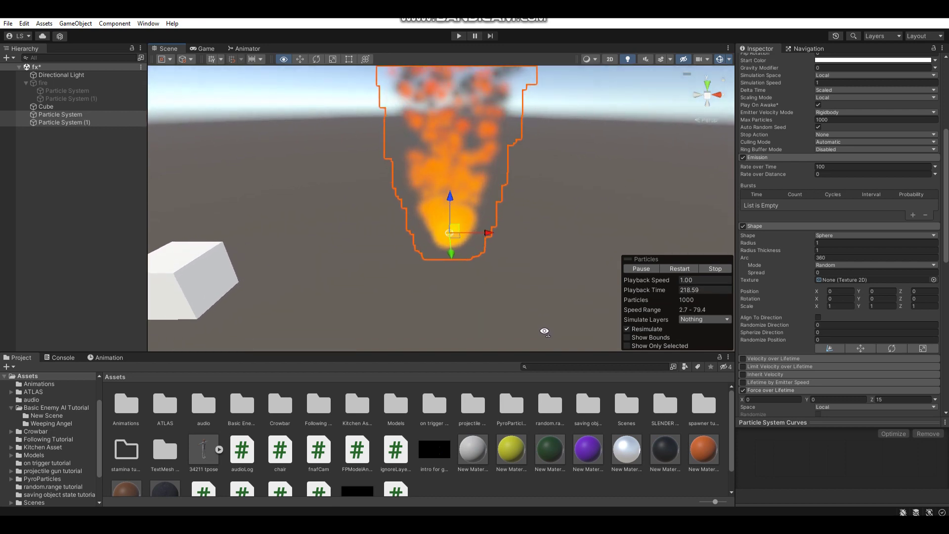
{"action": "right_click", "coordinate": [52, 123]}
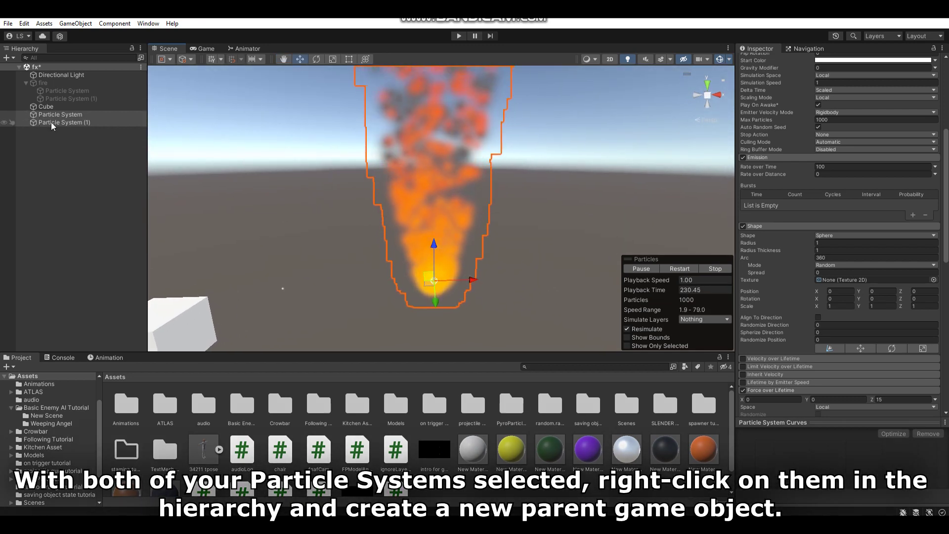
Wrap both particle systems in a new empty parent and rename it 'fire'
{"action": "left_click", "coordinate": [96, 256]}
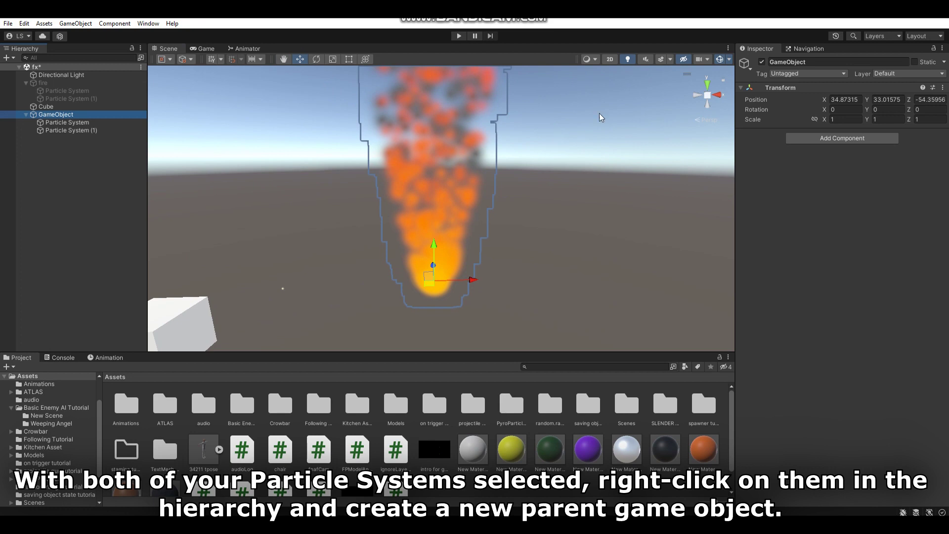
{"action": "left_click", "coordinate": [803, 63]}
{"action": "type", "text": "fire"}
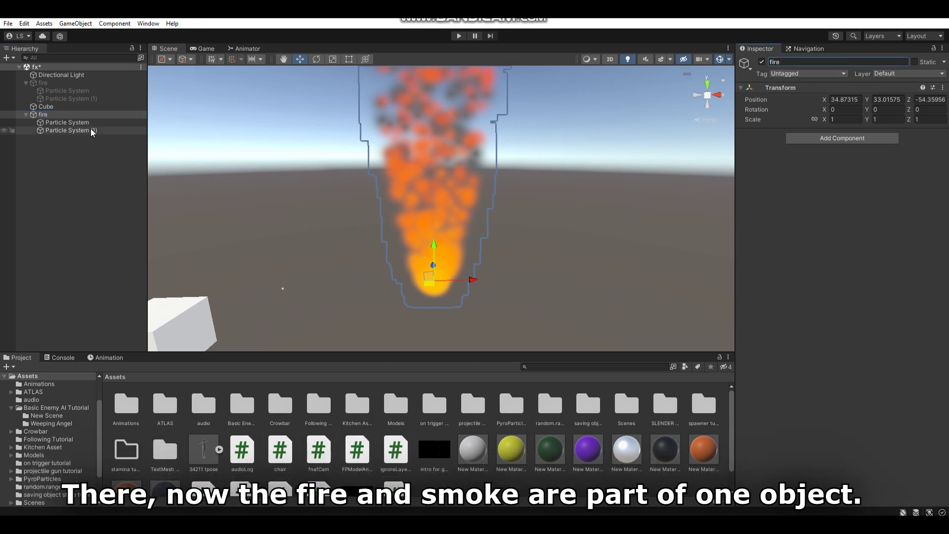
Move the view closer to the flames and select the fire particle system under 'fire'
{"action": "left_click", "coordinate": [67, 122]}
{"action": "left_click", "coordinate": [92, 131], "text": "shift"}
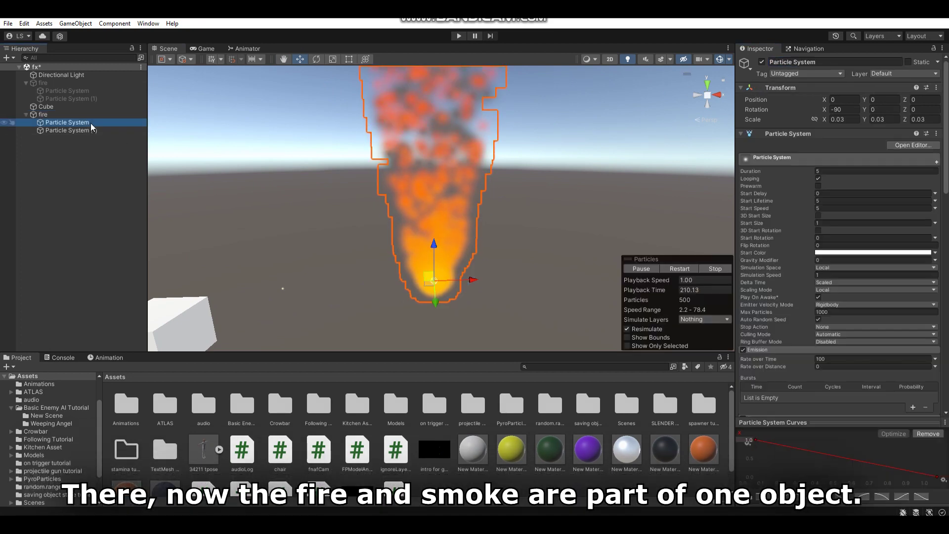
{"action": "left_click_drag", "start_coordinate": [479, 185], "coordinate": [473, 102], "text": "alt"}
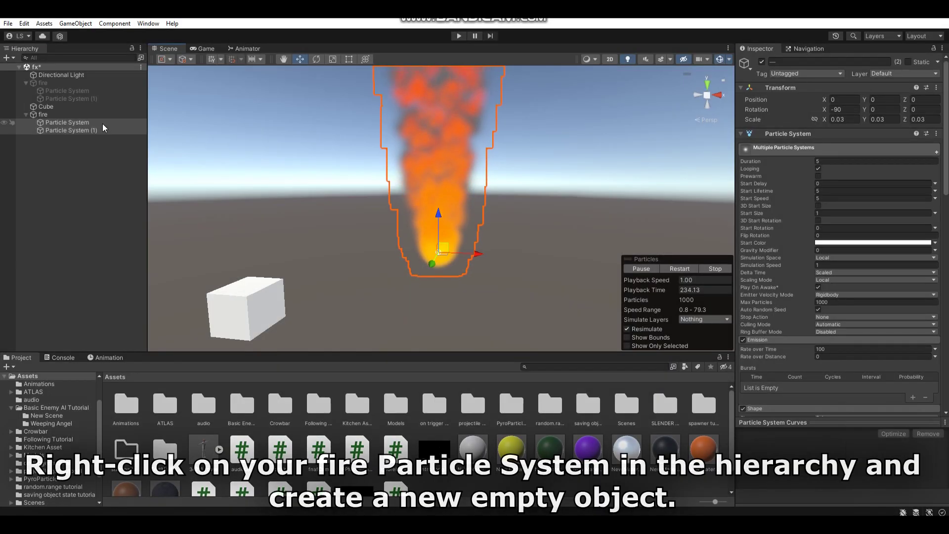
{"action": "left_click", "coordinate": [103, 123]}
{"action": "right_click", "coordinate": [102, 128]}
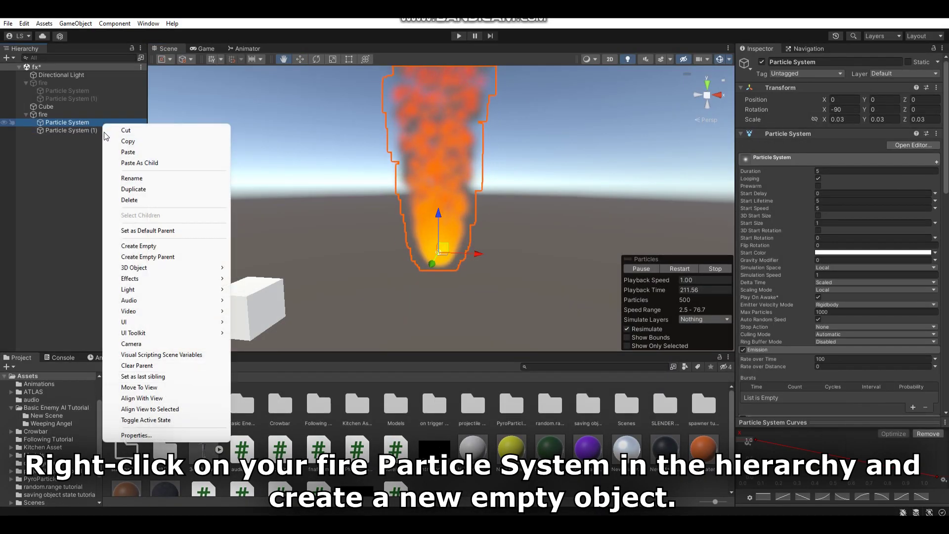
Add an empty child under the fire particle system, raise it above the flames, rotate X -90
{"action": "left_click", "coordinate": [145, 246]}
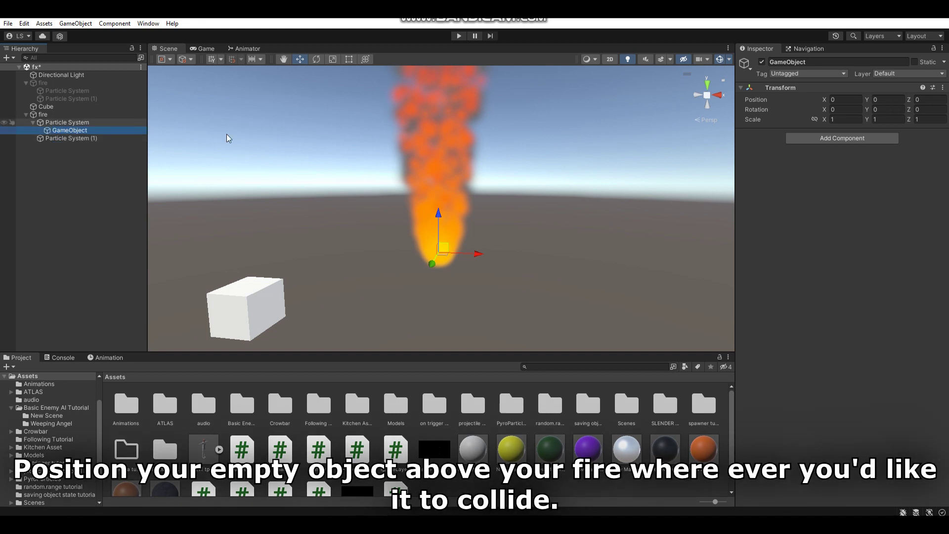
{"action": "left_click_drag", "start_coordinate": [438, 215], "coordinate": [452, 109]}
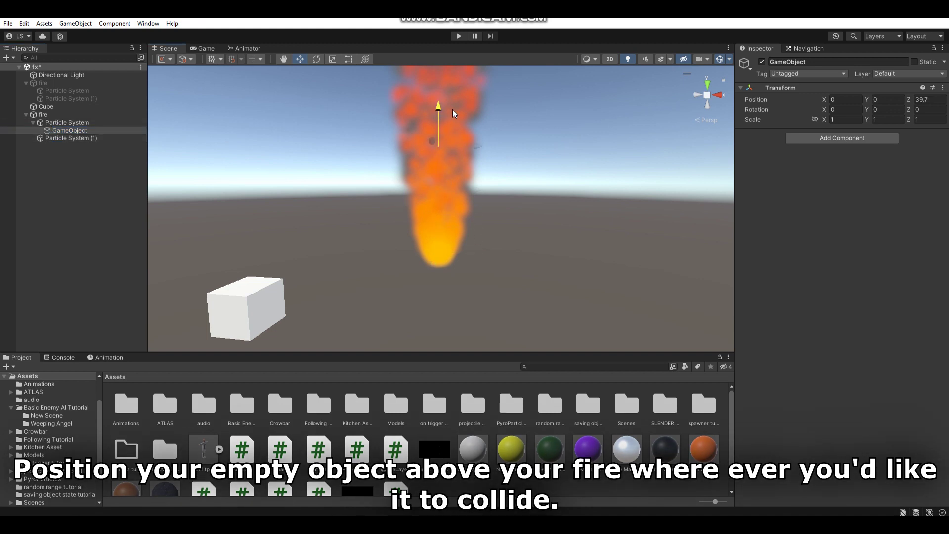
{"action": "scroll", "coordinate": [441, 125], "scroll_direction": "up", "scroll_amount": 3}
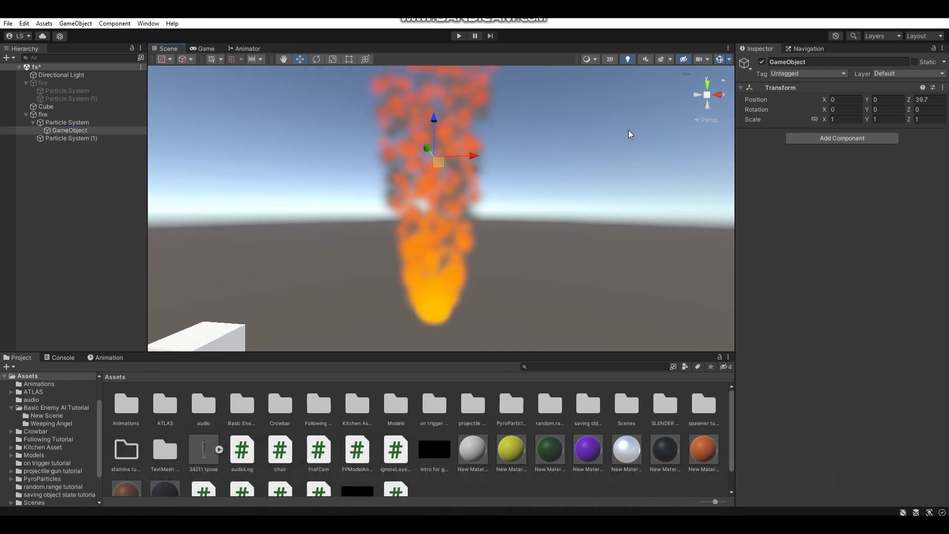
{"action": "left_click", "coordinate": [856, 110]}
{"action": "type", "text": "-90"}
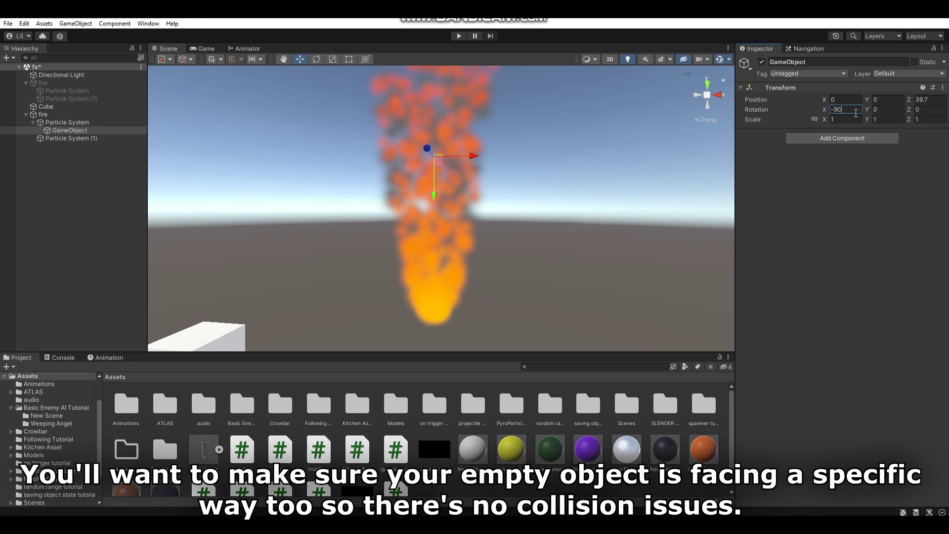
Orbit around the fire to check the object's orientation, then reselect the fire particle system
{"action": "left_click_drag", "start_coordinate": [593, 144], "coordinate": [387, 108], "text": "alt"}
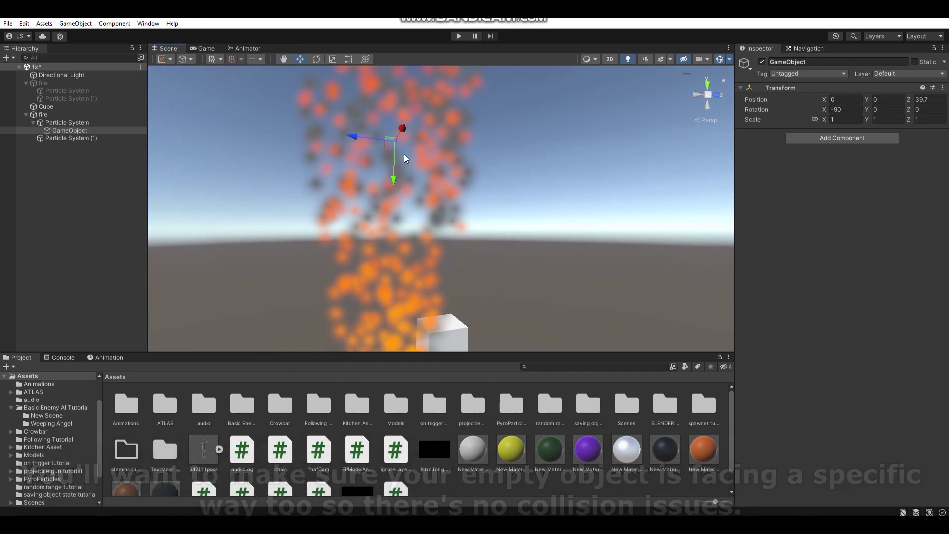
{"action": "left_click_drag", "start_coordinate": [336, 156], "coordinate": [426, 237], "text": "alt"}
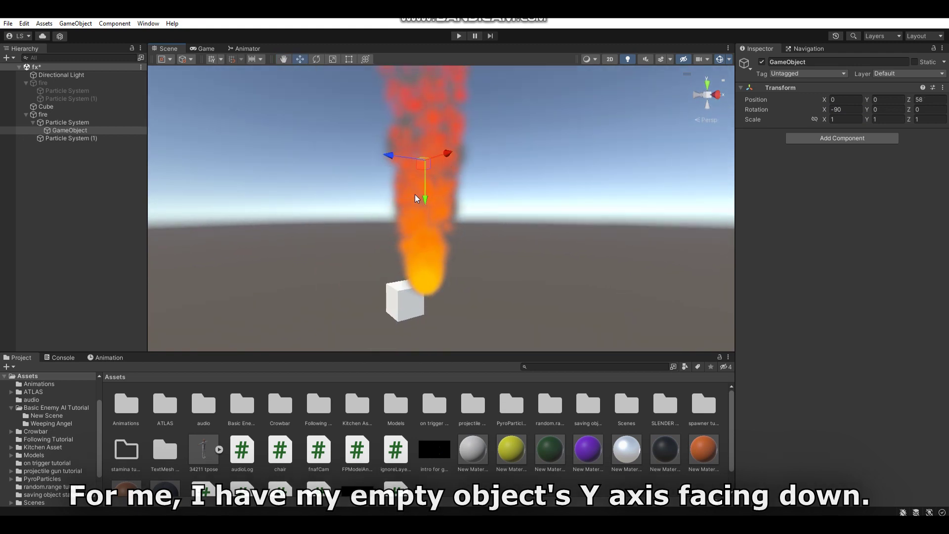
{"action": "left_click", "coordinate": [67, 122]}
Enable Collision on the fire particles with the empty GameObject as a collision plane
{"action": "scroll", "coordinate": [854, 311], "scroll_direction": "down", "scroll_amount": 3}
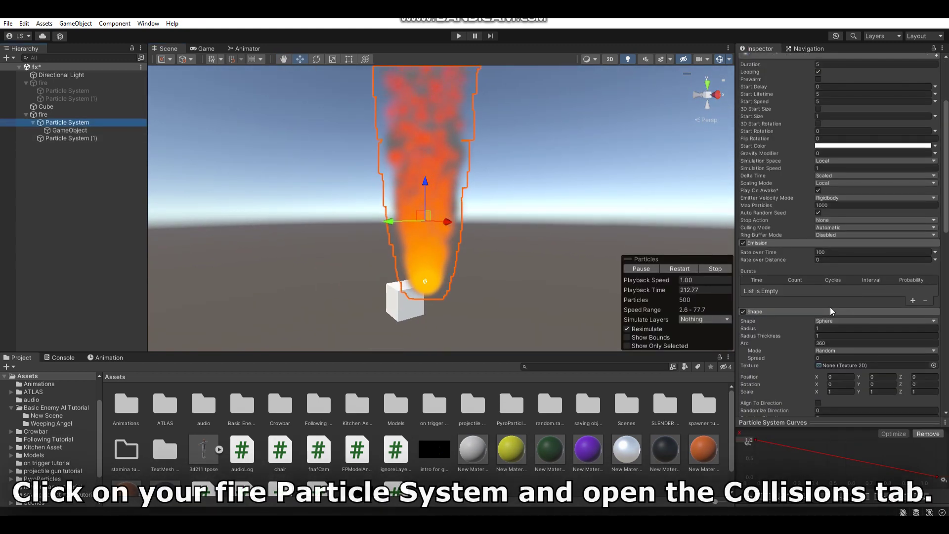
{"action": "scroll", "coordinate": [829, 307], "scroll_direction": "down", "scroll_amount": 3}
{"action": "scroll", "coordinate": [824, 309], "scroll_direction": "down", "scroll_amount": 3}
{"action": "scroll", "coordinate": [824, 308], "scroll_direction": "down", "scroll_amount": 3}
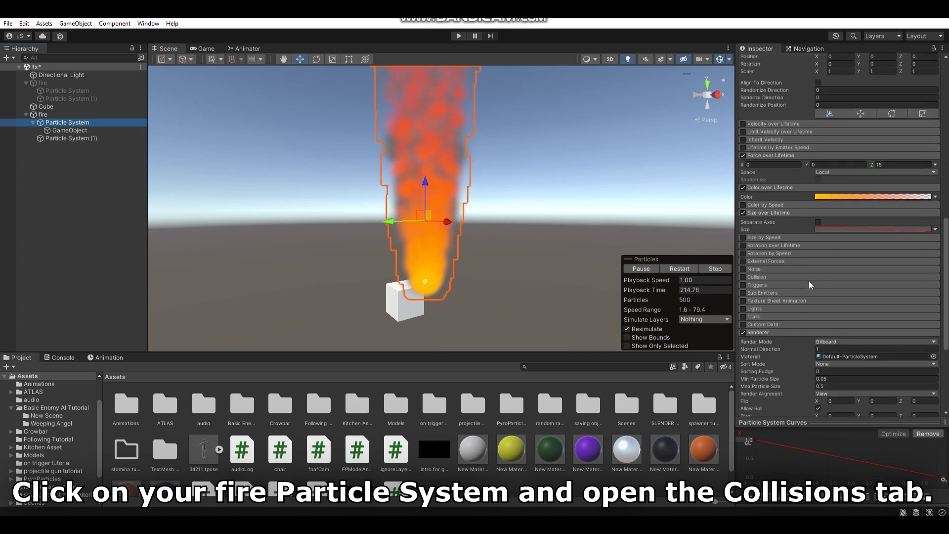
{"action": "left_click", "coordinate": [743, 278]}
{"action": "left_click", "coordinate": [751, 277]}
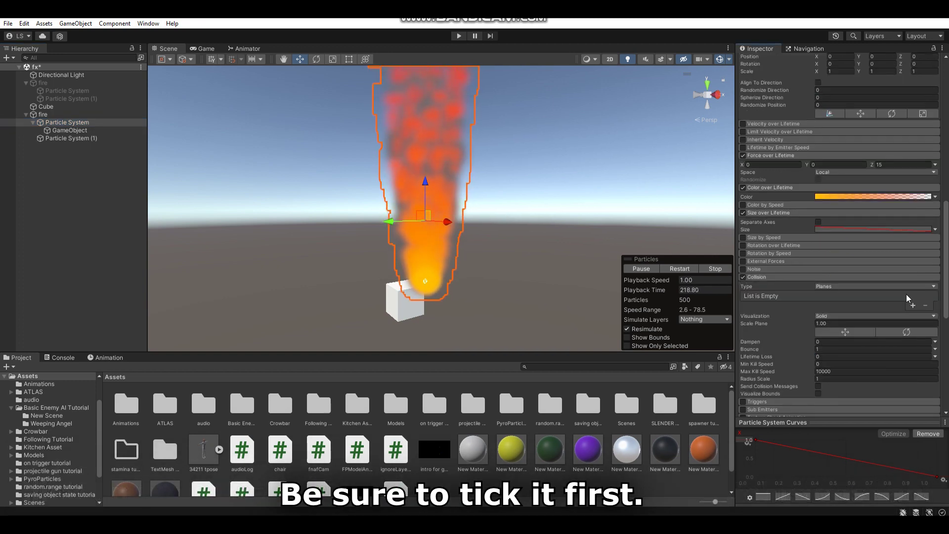
{"action": "left_click", "coordinate": [913, 305]}
{"action": "mouse_move", "coordinate": [69, 130]}
{"action": "left_mouse_down"}
{"action": "mouse_move", "coordinate": [860, 305]}
{"action": "mouse_move", "coordinate": [839, 295]}
{"action": "left_mouse_up"}
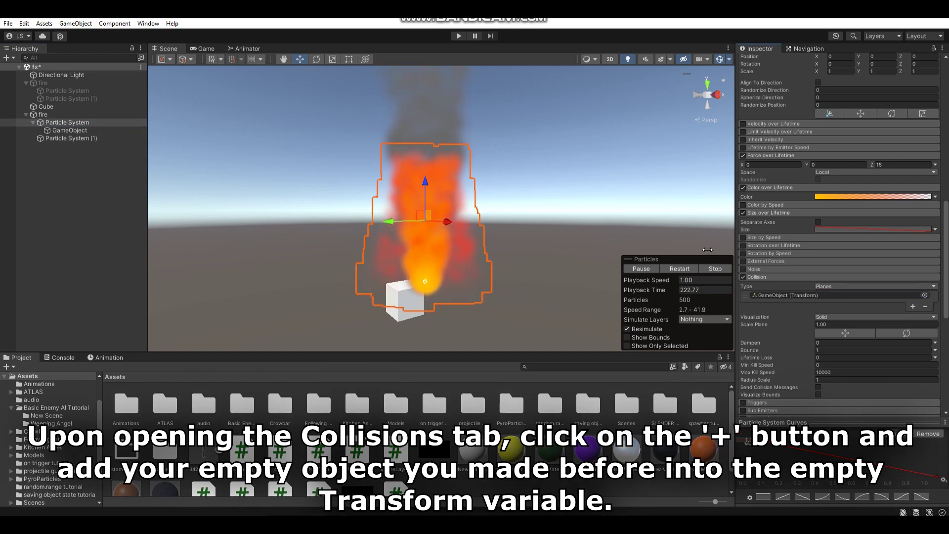
Lower the fire's collision Bounce to 0.2 while watching the flames flatten
{"action": "left_click_drag", "start_coordinate": [463, 145], "coordinate": [466, 121], "text": "alt"}
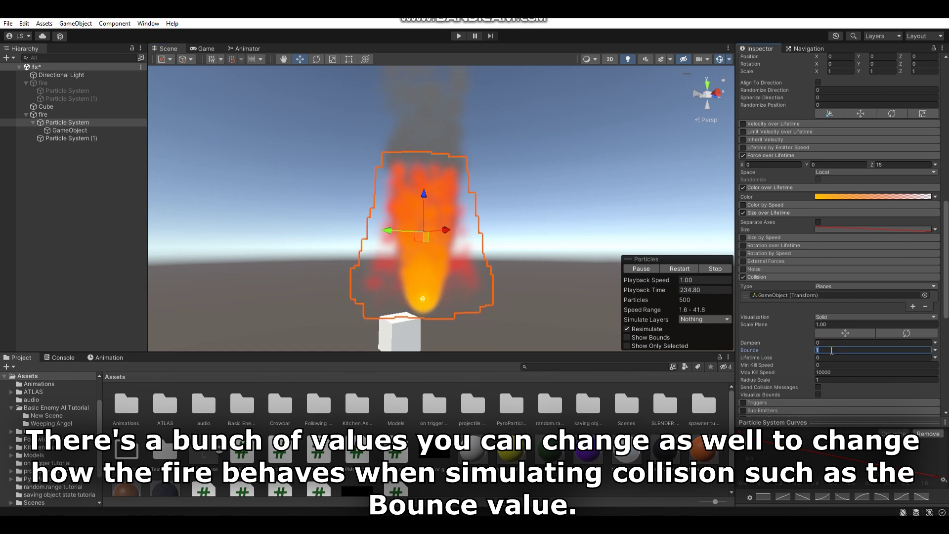
{"action": "key", "text": "BackSpace"}
{"action": "type", "text": "0.2"}
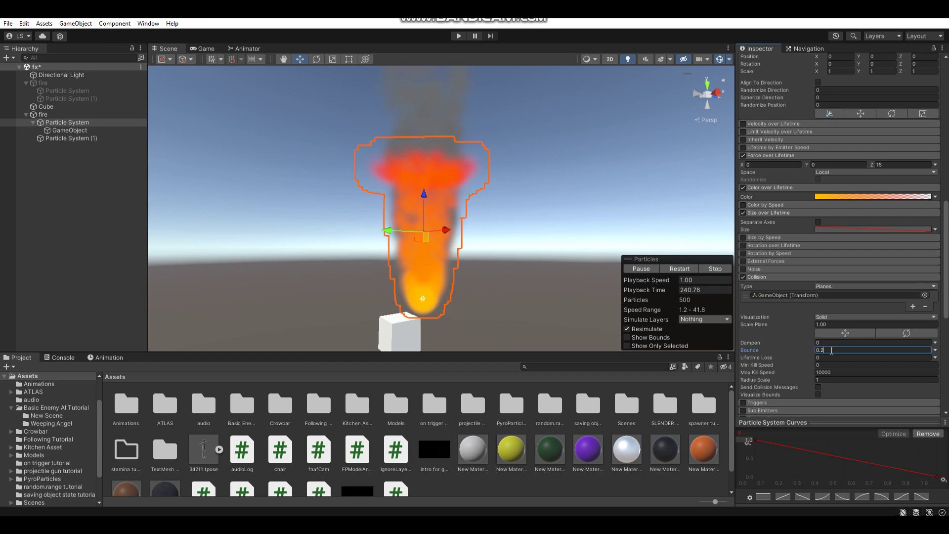
{"action": "right_click", "coordinate": [70, 129]}
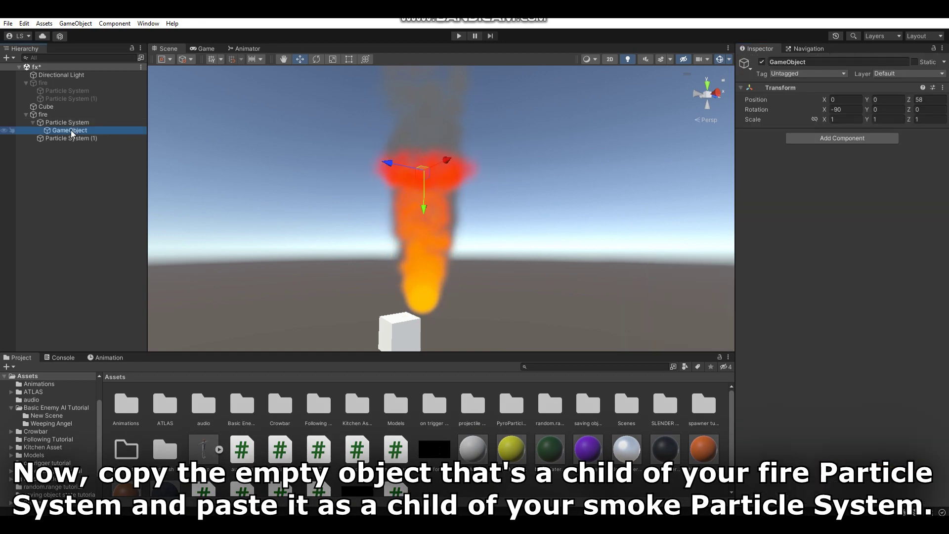
Copy the empty GameObject and paste it as a child of the smoke Particle System (1)
{"action": "left_click", "coordinate": [90, 149]}
{"action": "left_click", "coordinate": [89, 140]}
{"action": "right_click", "coordinate": [89, 141]}
{"action": "left_click", "coordinate": [104, 178]}
Enable Collision on the smoke with its own GameObject copy as the collision plane
{"action": "left_click", "coordinate": [71, 139]}
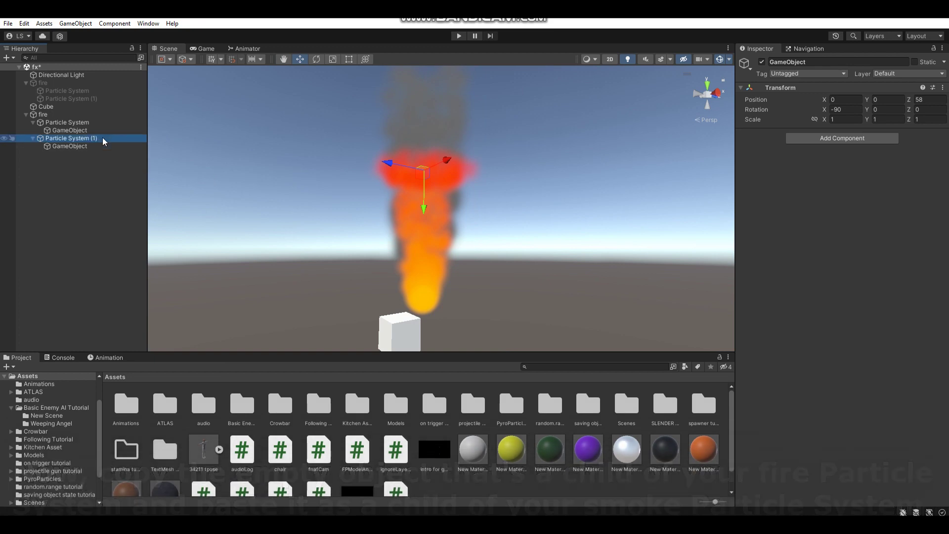
{"action": "scroll", "coordinate": [791, 322], "scroll_direction": "down", "scroll_amount": 5}
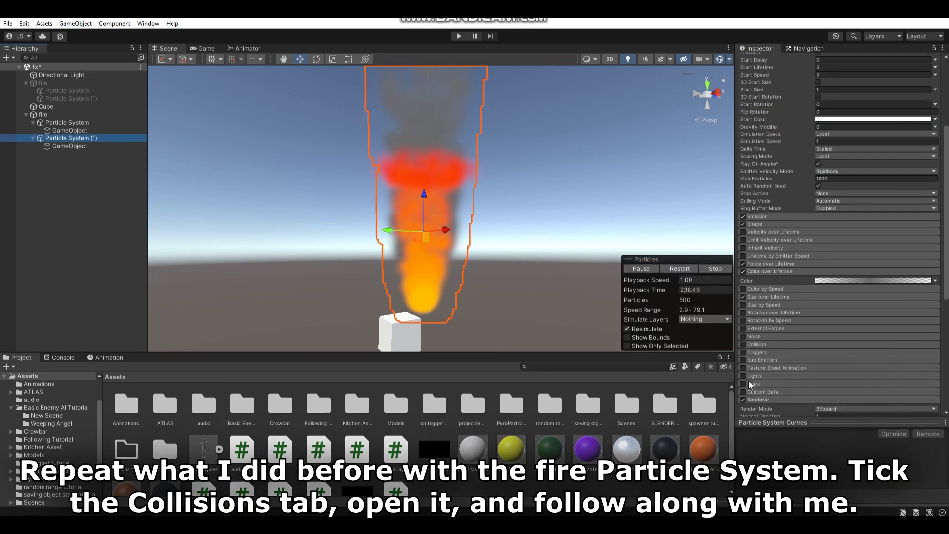
{"action": "left_click", "coordinate": [743, 345]}
{"action": "left_click", "coordinate": [755, 345]}
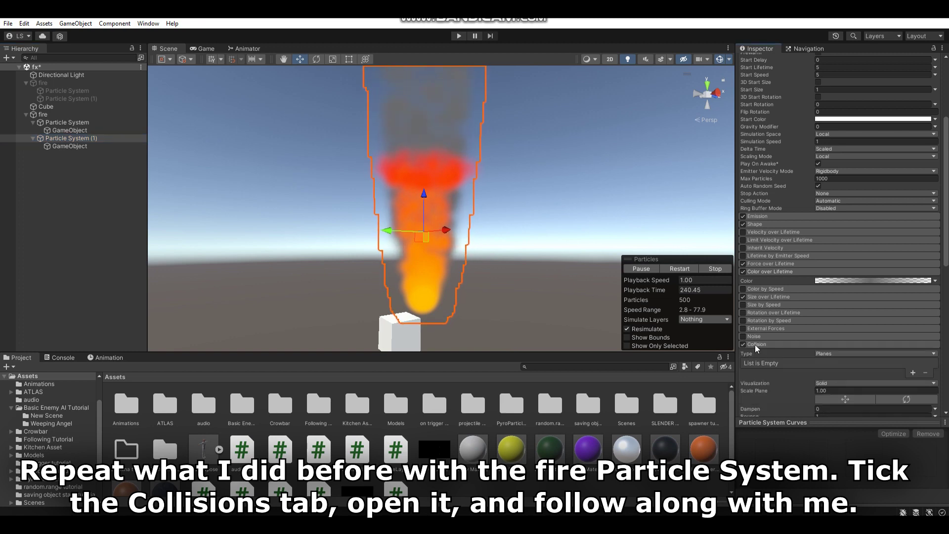
{"action": "left_click", "coordinate": [912, 372]}
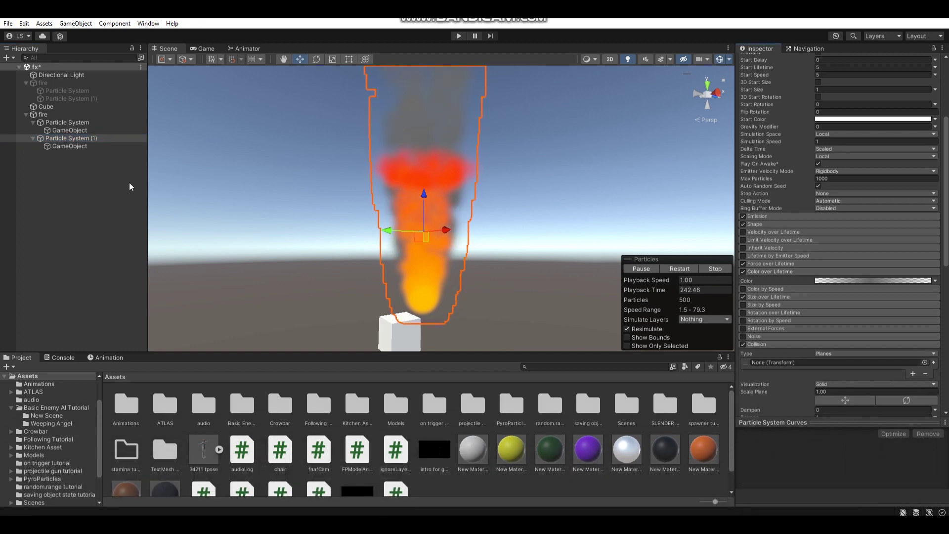
{"action": "left_click_drag", "start_coordinate": [469, 249], "coordinate": [796, 365]}
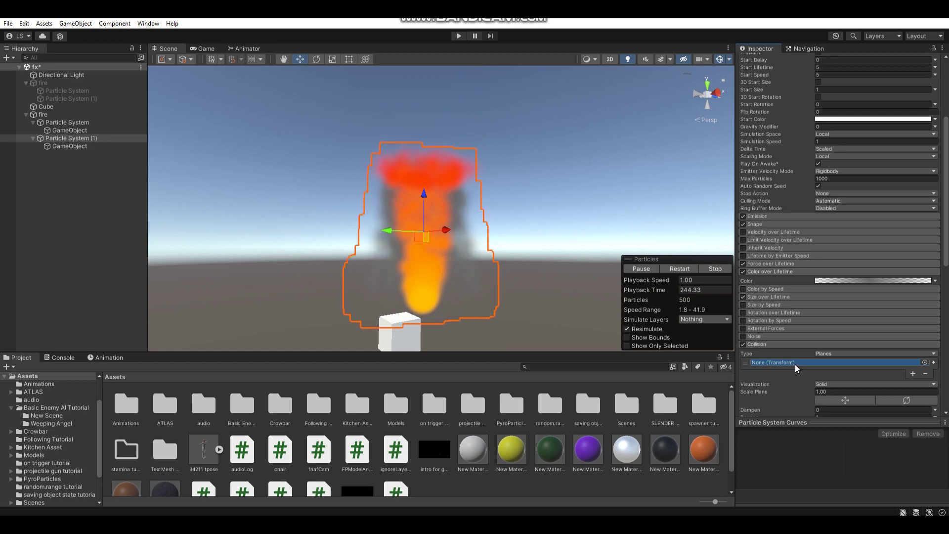
{"action": "left_click_drag", "start_coordinate": [460, 224], "coordinate": [474, 222], "text": "alt"}
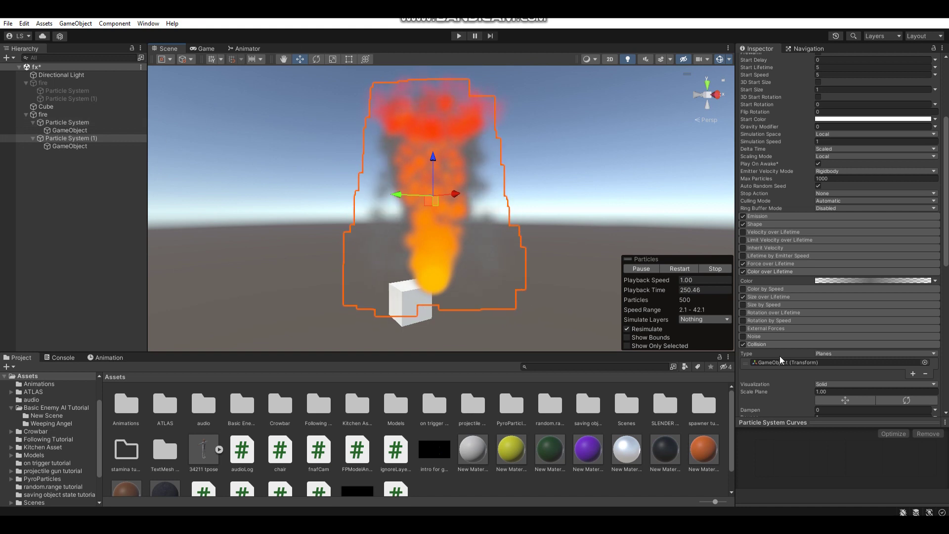
{"action": "left_click", "coordinate": [759, 345]}
{"action": "left_click", "coordinate": [67, 122]}
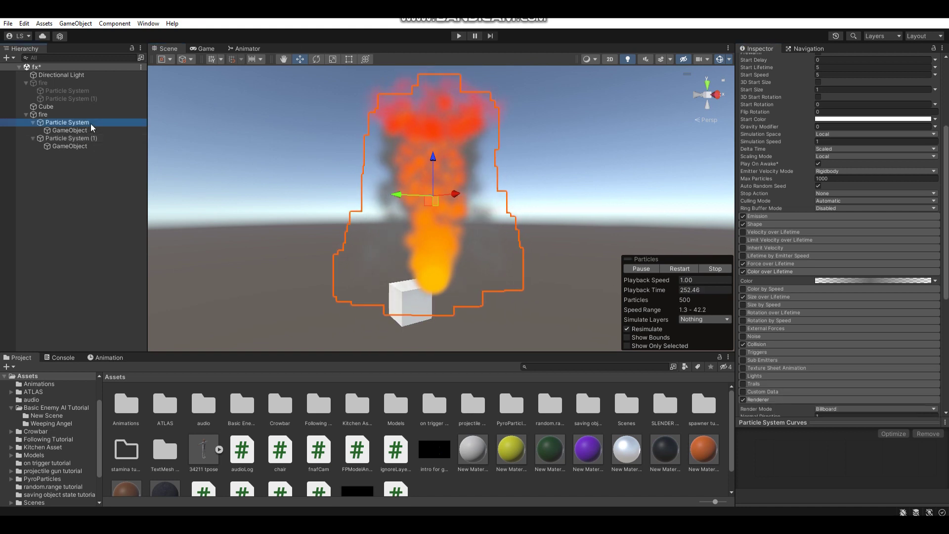
{"action": "scroll", "coordinate": [769, 227], "scroll_direction": "down", "scroll_amount": 3}
{"action": "scroll", "coordinate": [769, 236], "scroll_direction": "down", "scroll_amount": 3}
{"action": "scroll", "coordinate": [768, 267], "scroll_direction": "down", "scroll_amount": 3}
{"action": "left_click", "coordinate": [762, 332]}
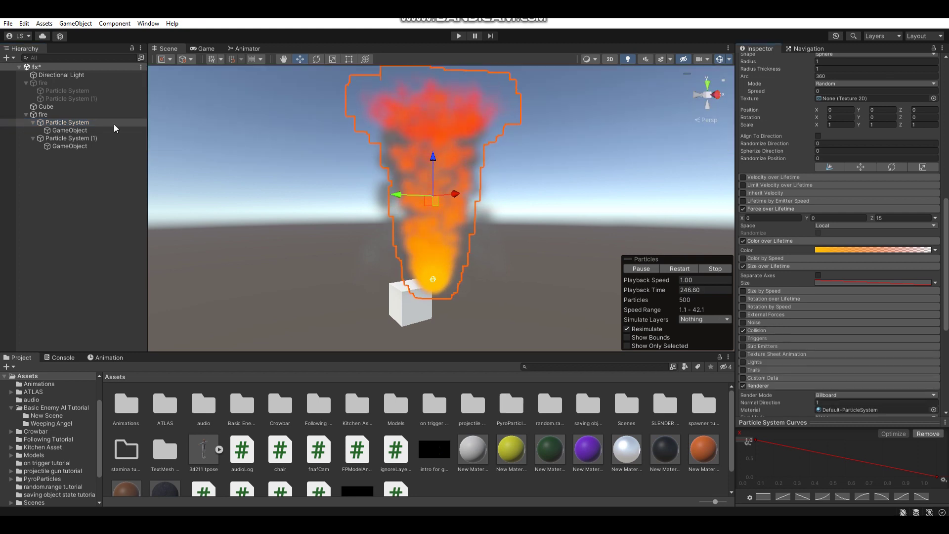
{"action": "left_click", "coordinate": [72, 138], "text": "ctrl"}
{"action": "mouse_move", "coordinate": [529, 187]}
{"action": "left_mouse_down", "text": "alt"}
{"action": "mouse_move", "coordinate": [544, 179]}
{"action": "mouse_move", "coordinate": [541, 147]}
{"action": "mouse_move", "coordinate": [521, 167]}
{"action": "mouse_move", "coordinate": [568, 152]}
{"action": "left_mouse_up", "text": "alt"}
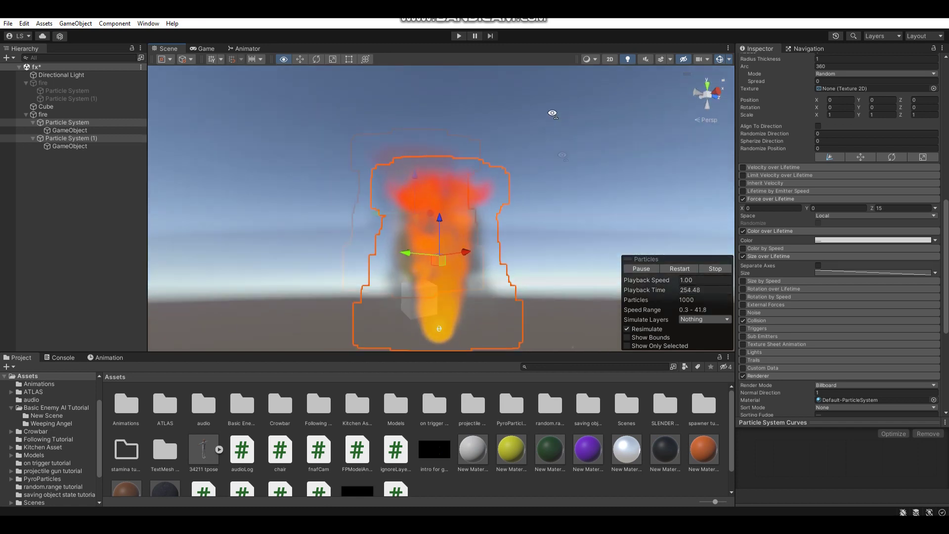
{"action": "left_click", "coordinate": [75, 147]}
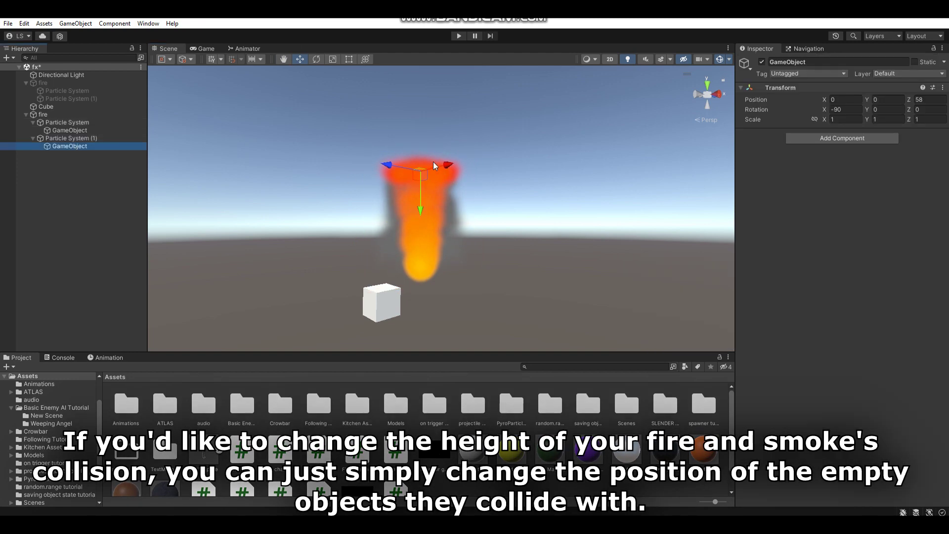
{"action": "left_click", "coordinate": [86, 131]}
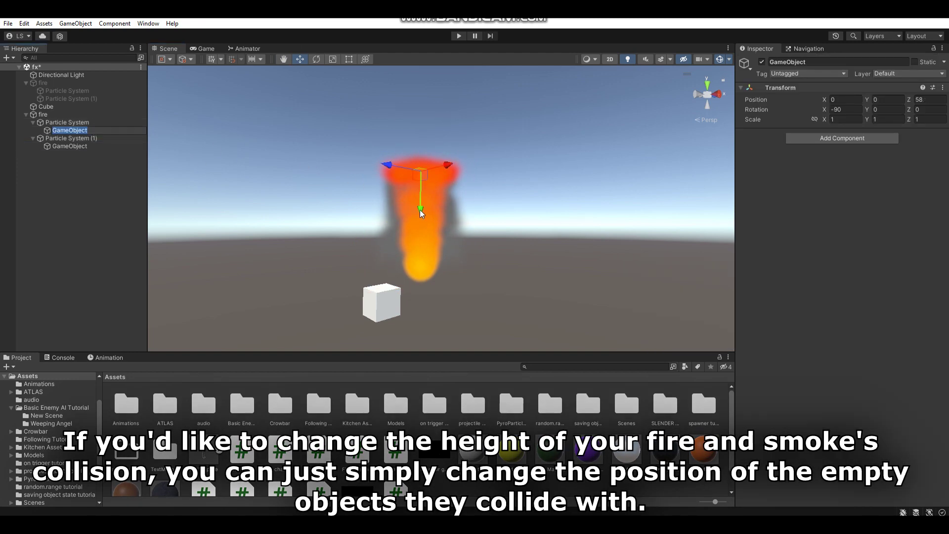
{"action": "left_click", "coordinate": [81, 125]}
{"action": "left_click", "coordinate": [79, 138], "text": "ctrl"}
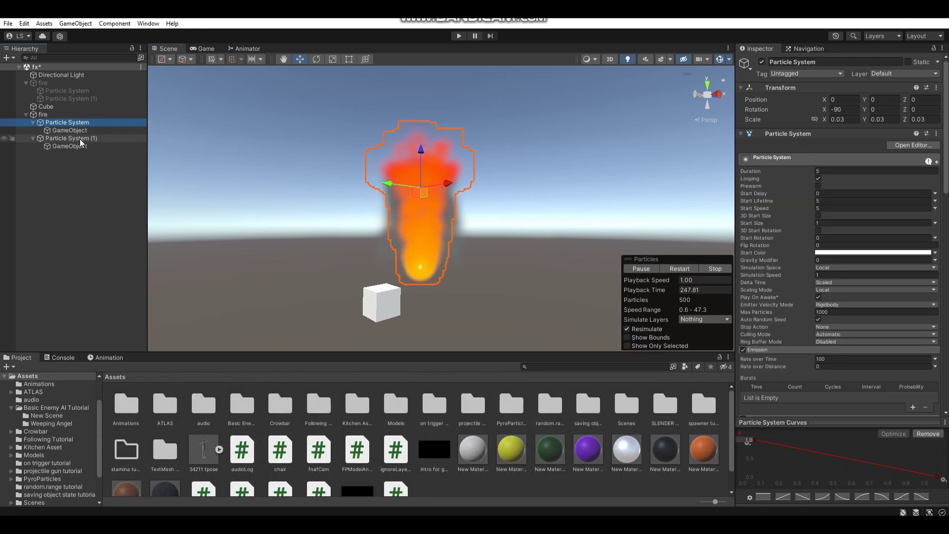
{"action": "mouse_move", "coordinate": [494, 221]}
{"action": "left_mouse_down", "text": "alt"}
{"action": "mouse_move", "coordinate": [487, 185]}
{"action": "mouse_move", "coordinate": [490, 242]}
{"action": "left_mouse_up", "text": "alt"}
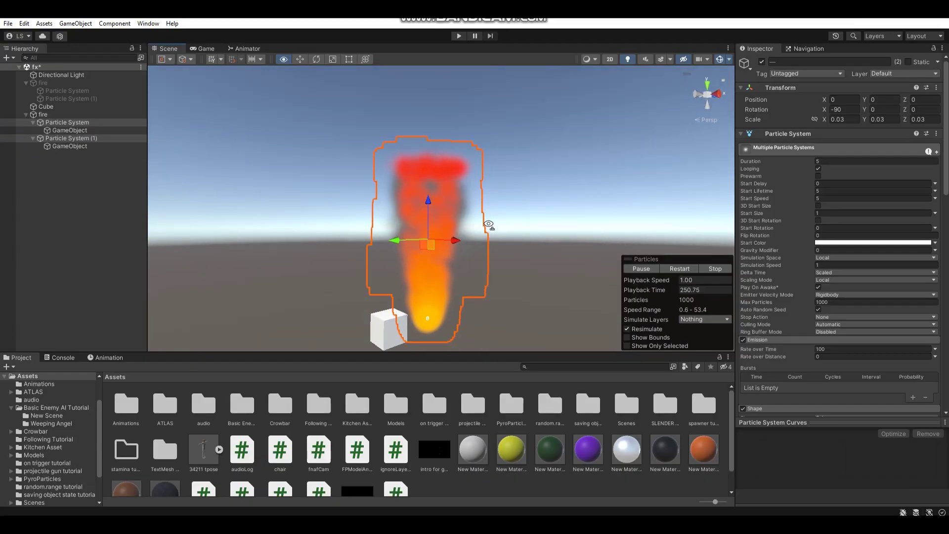
{"action": "mouse_move", "coordinate": [488, 224]}
{"action": "right_mouse_down"}
{"action": "mouse_move", "coordinate": [549, 200]}
{"action": "mouse_move", "coordinate": [571, 205]}
{"action": "mouse_move", "coordinate": [573, 239]}
{"action": "mouse_move", "coordinate": [456, 173]}
{"action": "mouse_move", "coordinate": [423, 300]}
{"action": "mouse_move", "coordinate": [426, 211]}
{"action": "mouse_move", "coordinate": [418, 223]}
{"action": "right_mouse_up"}
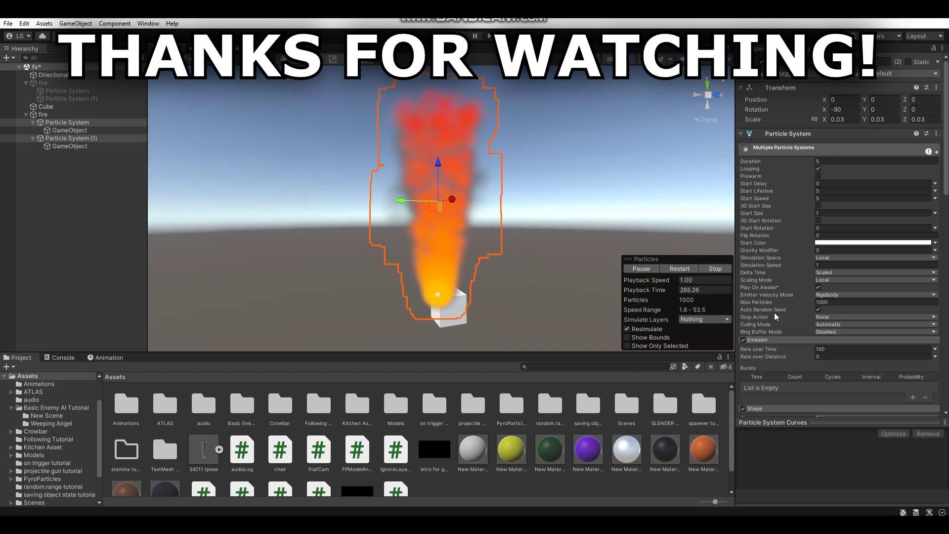
Untick Collision for both particle systems and orbit around the now taller fire
{"action": "scroll", "coordinate": [776, 314], "scroll_direction": "down", "scroll_amount": 5}
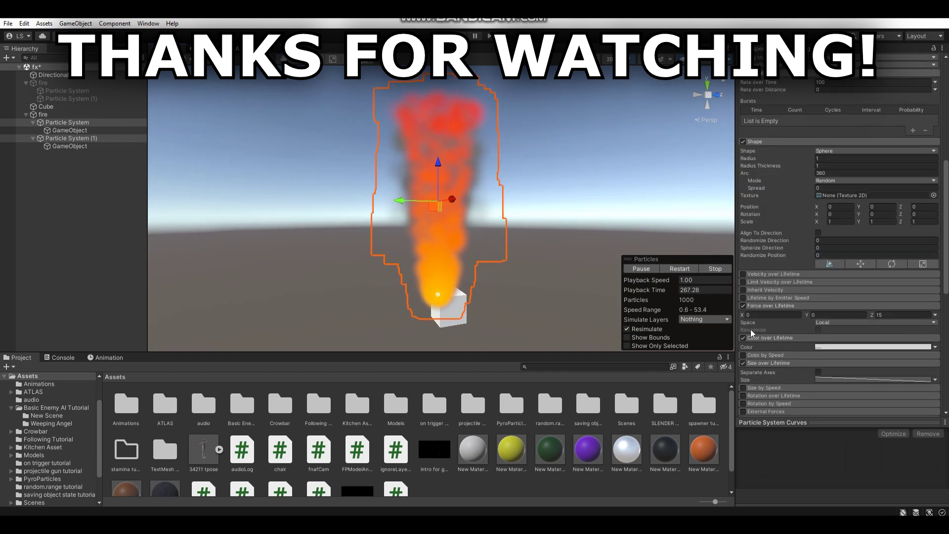
{"action": "scroll", "coordinate": [764, 352], "scroll_direction": "down", "scroll_amount": 2}
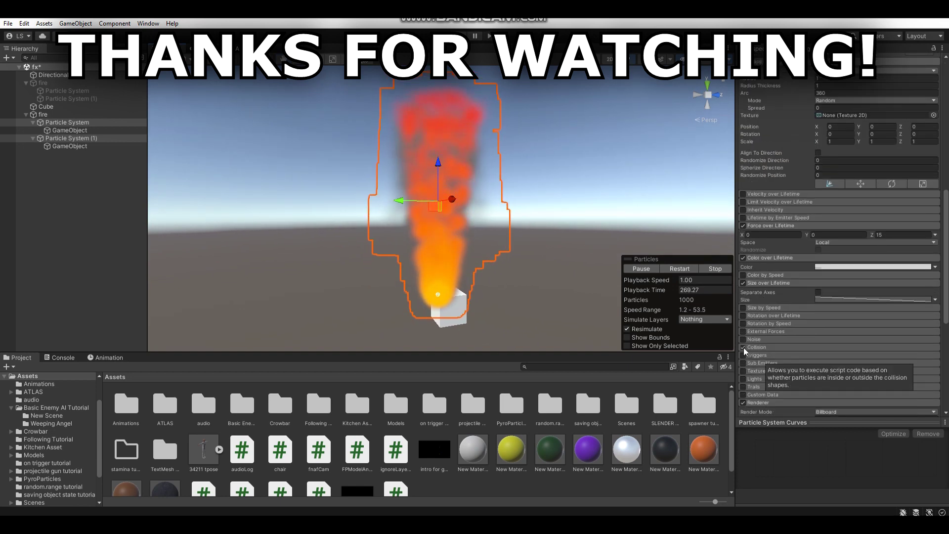
{"action": "left_click", "coordinate": [743, 347]}
{"action": "mouse_move", "coordinate": [516, 191]}
{"action": "left_mouse_down", "text": "alt"}
{"action": "mouse_move", "coordinate": [518, 177]}
{"action": "mouse_move", "coordinate": [480, 173]}
{"action": "left_mouse_up", "text": "alt"}
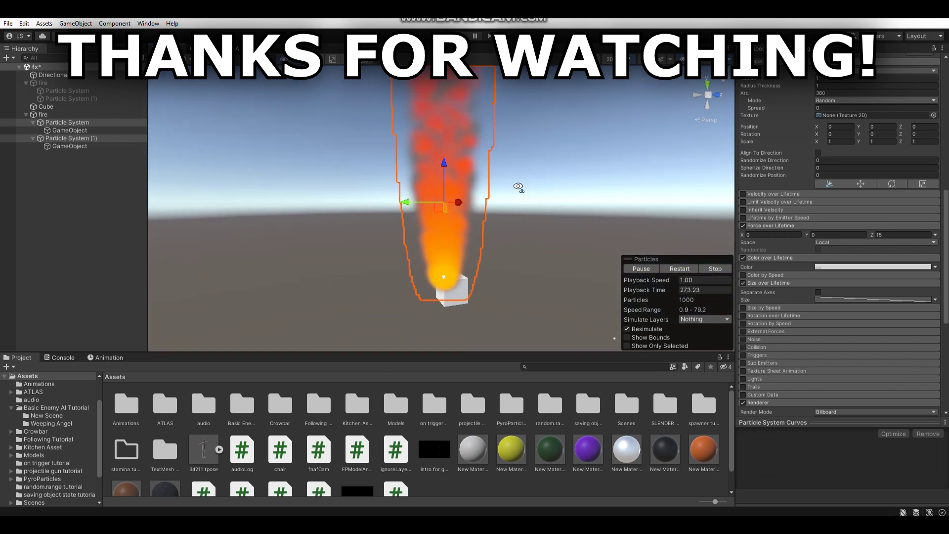
{"action": "scroll", "coordinate": [938, 254], "scroll_direction": "up", "scroll_amount": 3}
{"action": "scroll", "coordinate": [850, 262], "scroll_direction": "up", "scroll_amount": 3}
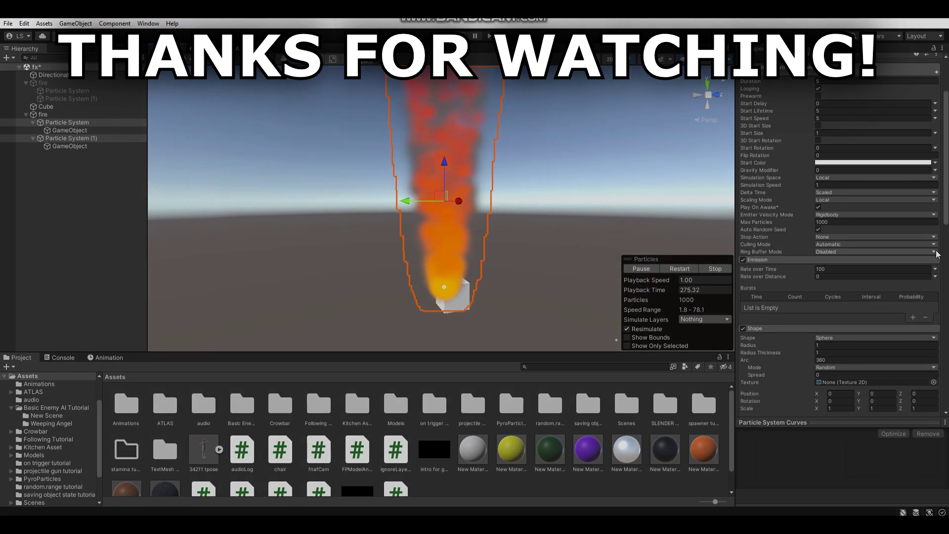